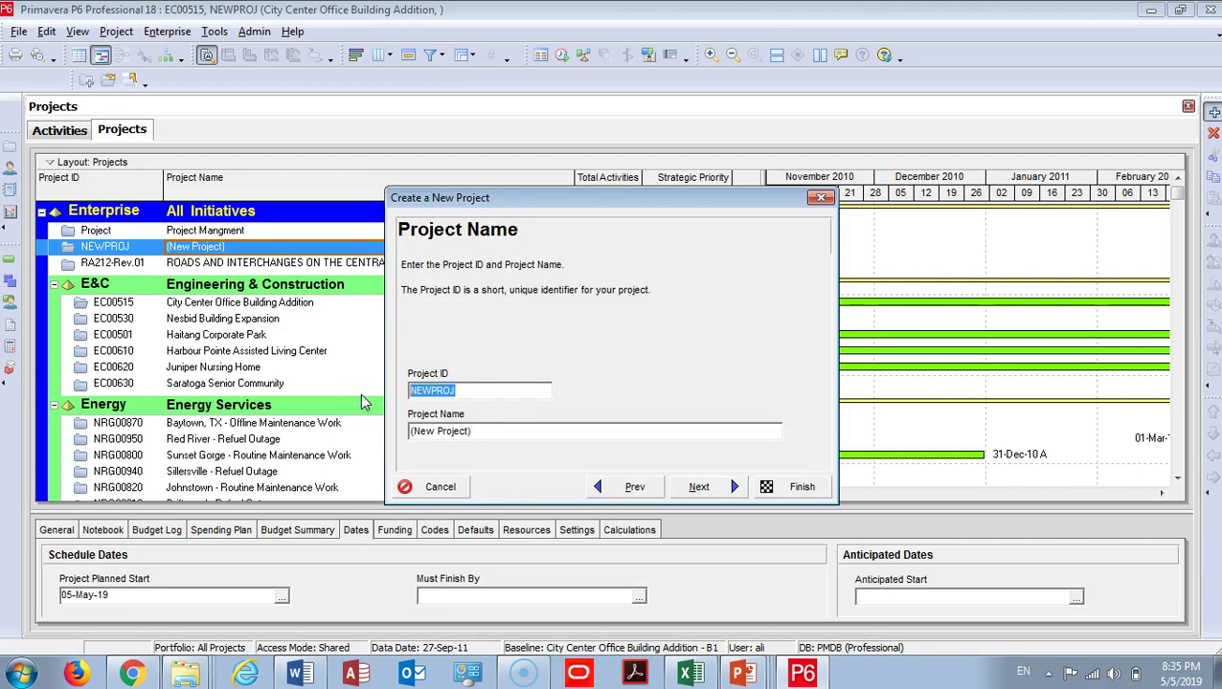
- Set both the project ID and the project name of the new project to P6 Overview
type("P6 Overview")
double_click(453, 391)
left_click_drag(453, 392, 413, 395)
right_click(422, 392)
left_click(450, 441)
left_click_drag(477, 431, 365, 438)
key("ctrl+v")
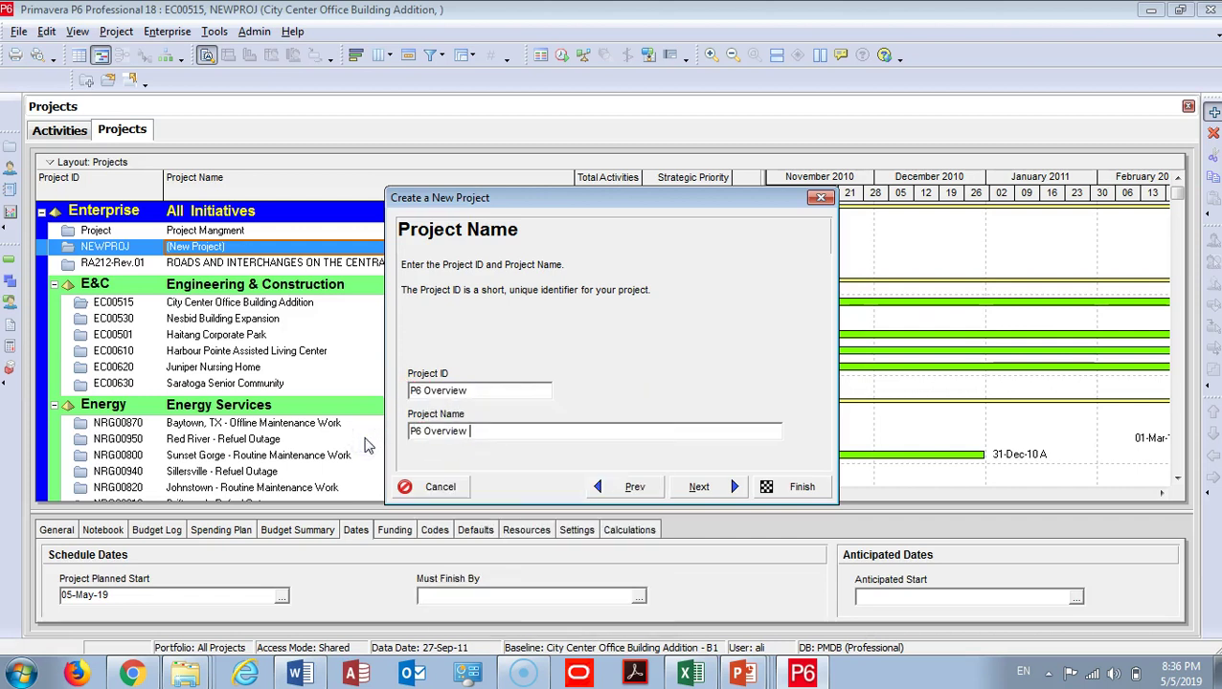
left_click(698, 487)
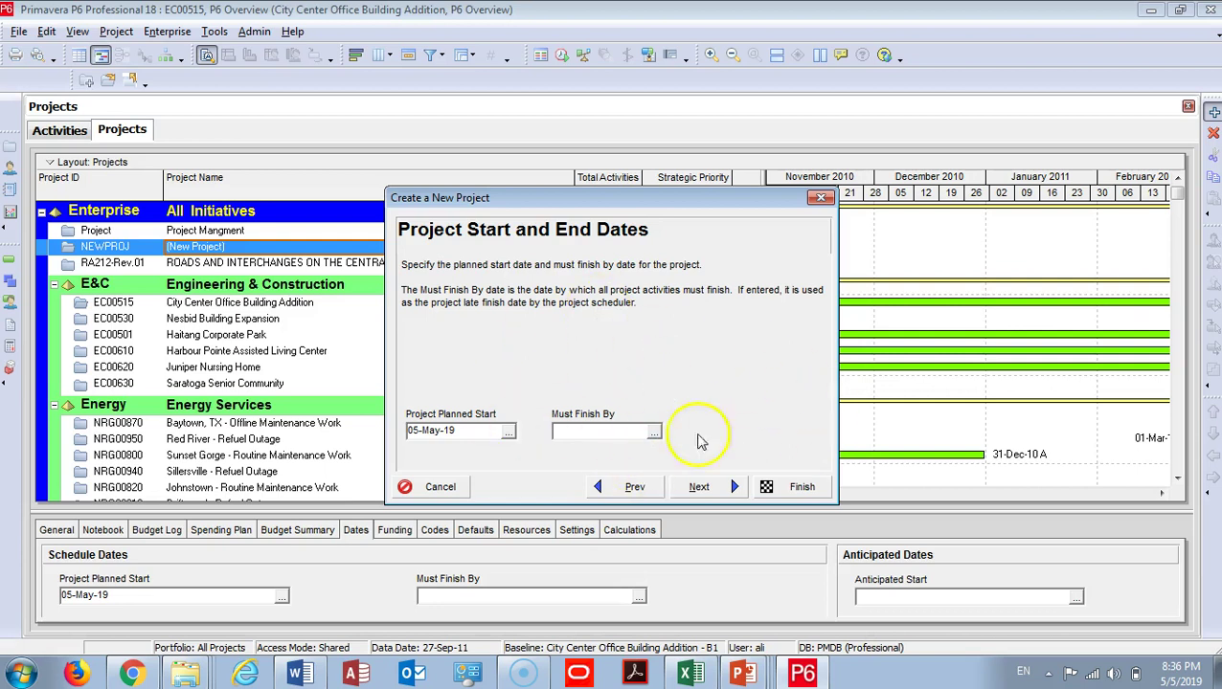
- Accept the default project dates, the Enterprise responsible manager and the Standard Rate type, and finish creating the project
left_click(706, 488)
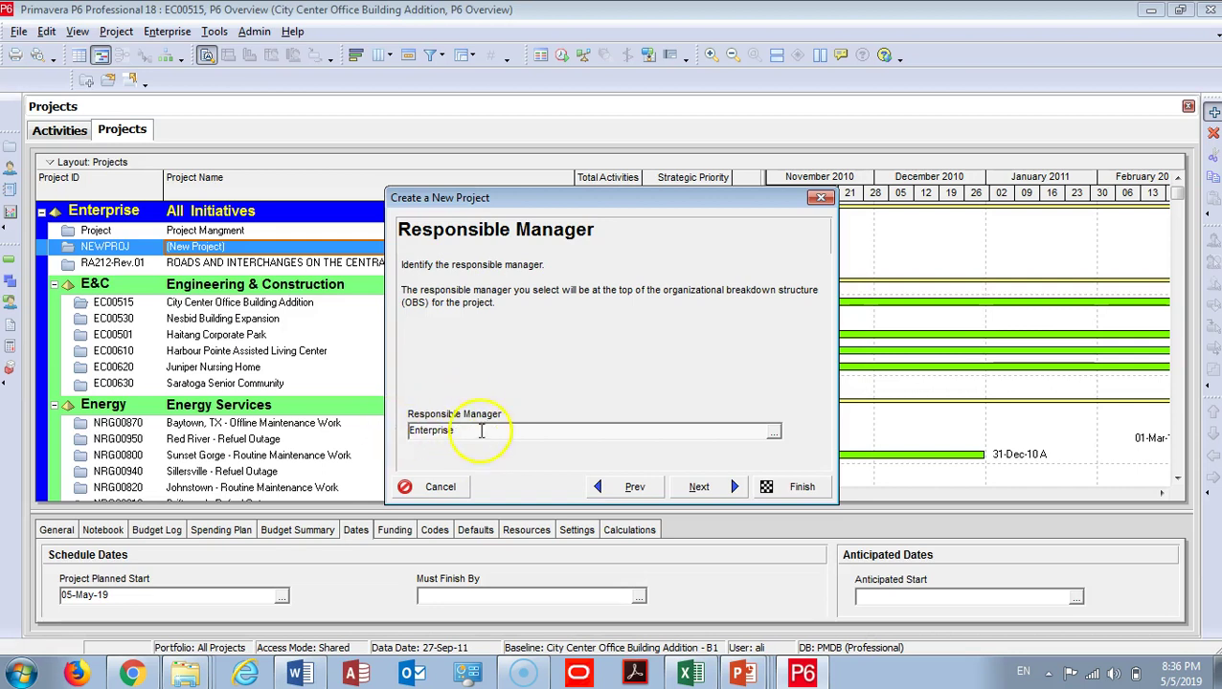
left_click(694, 490)
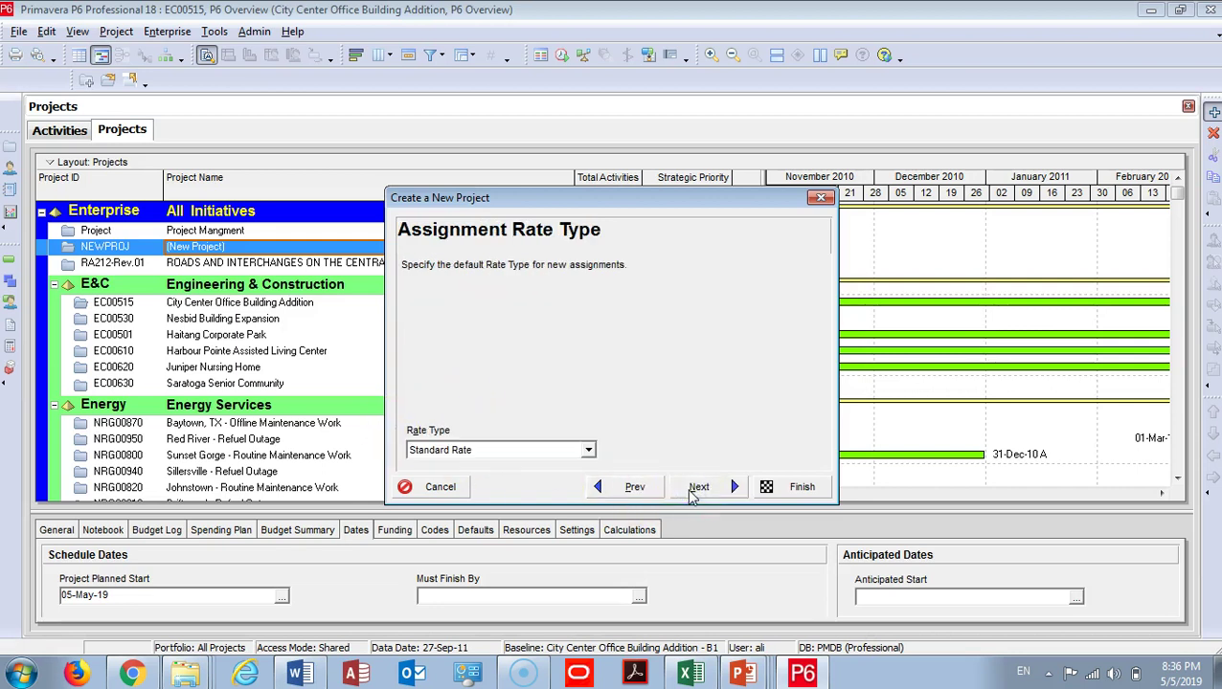
left_click(705, 490)
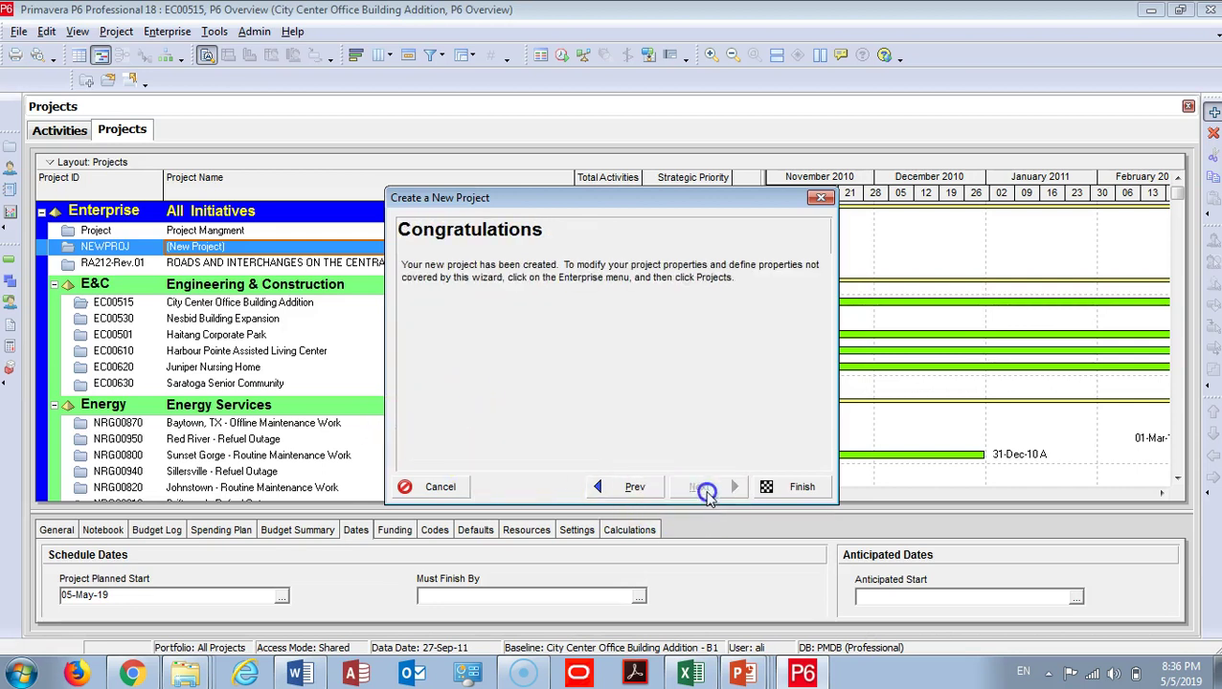
left_click(793, 492)
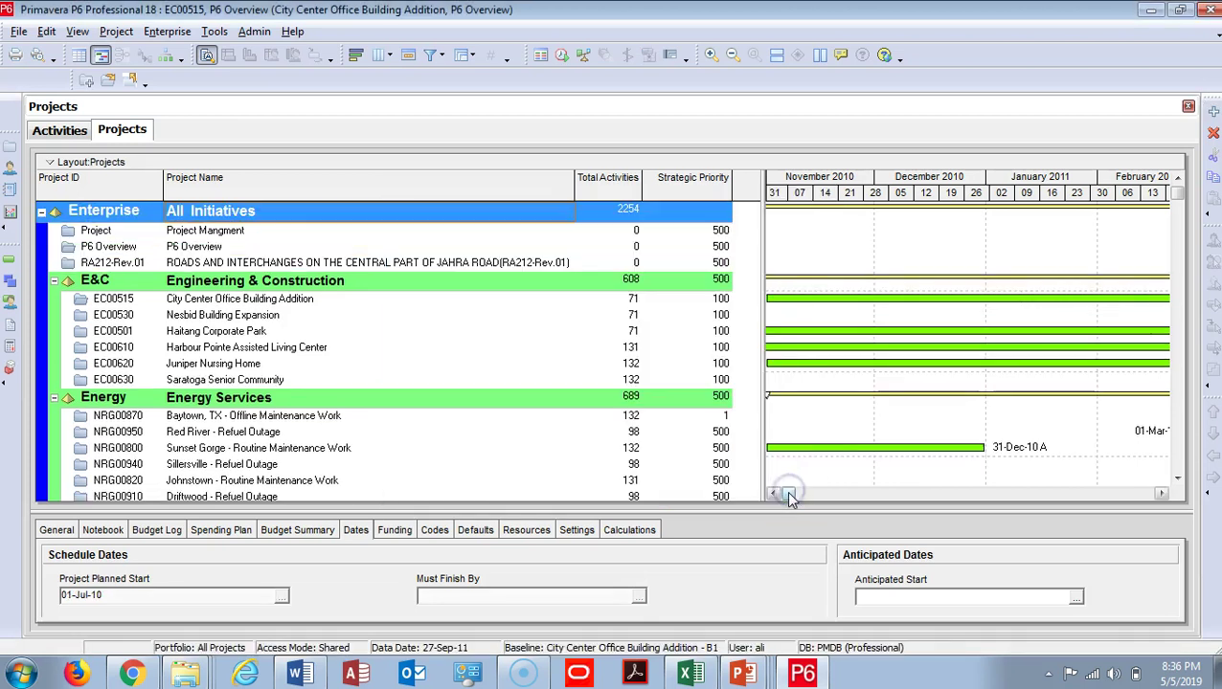
- Open the P6 Overview project from the project list
left_click(184, 247)
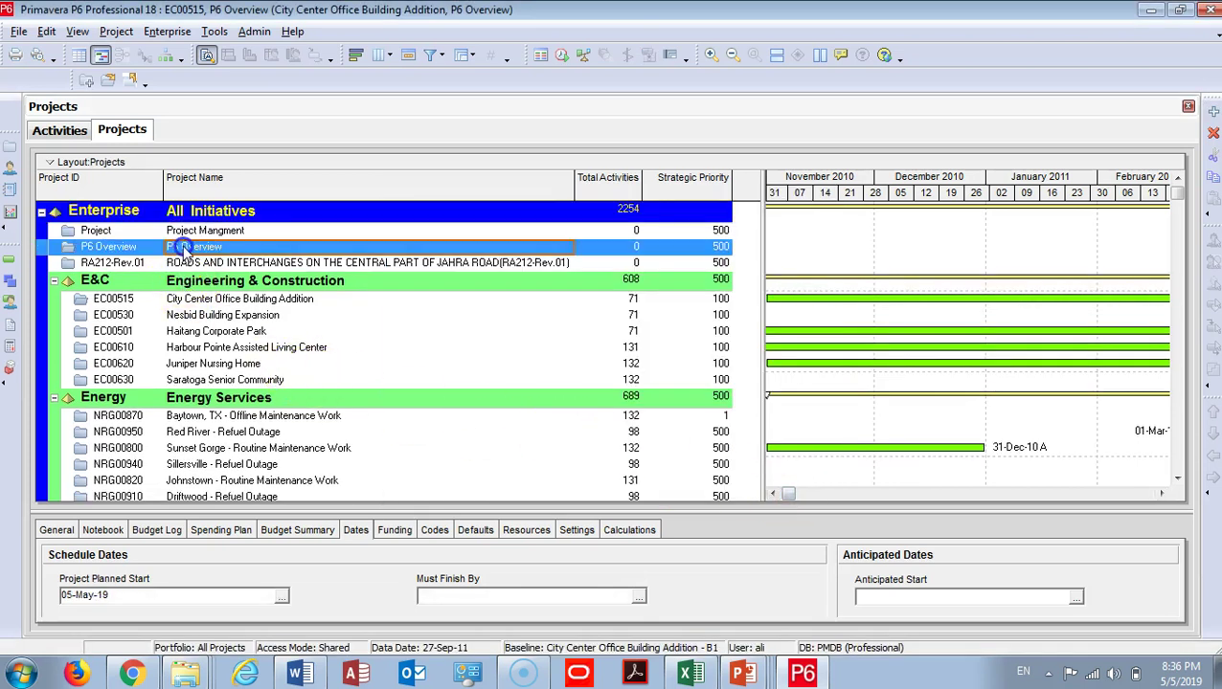
right_click(205, 247)
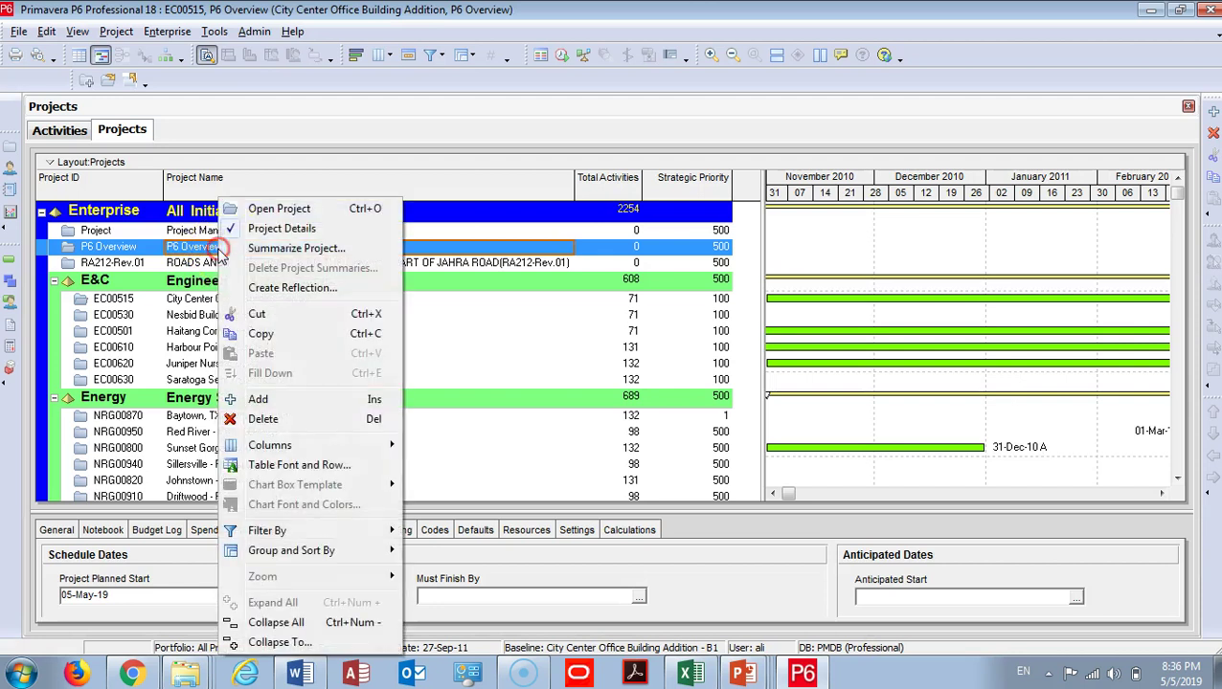
left_click(273, 211)
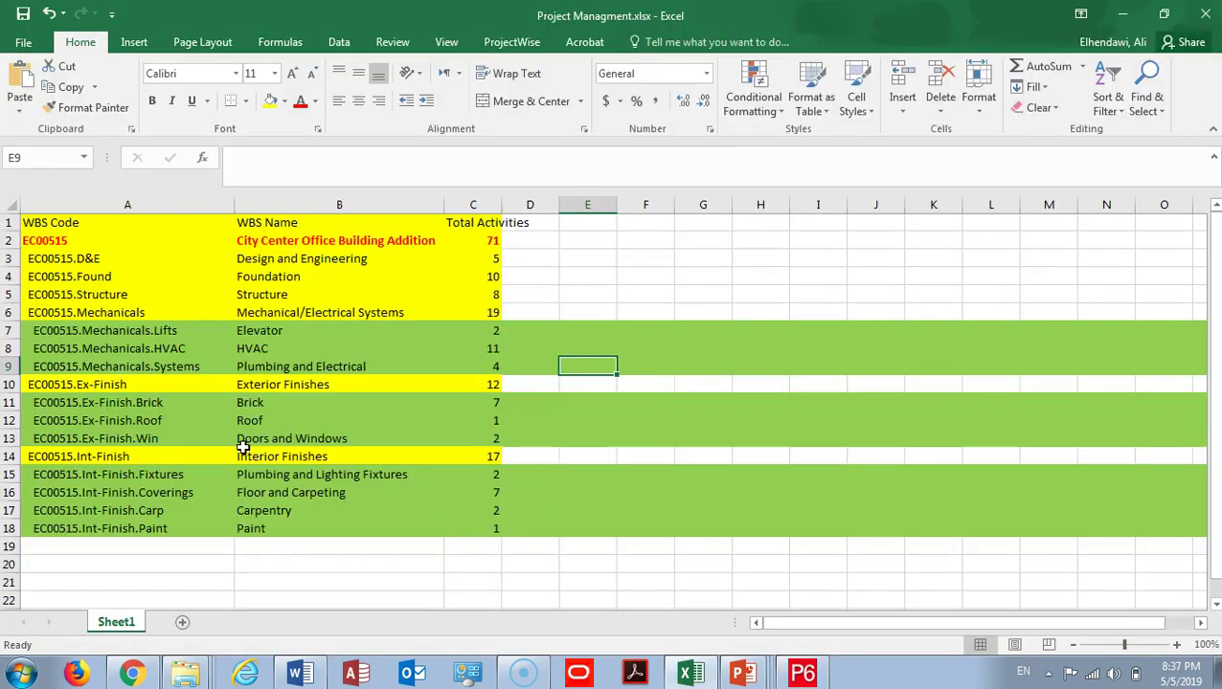
- Copy the text of the WBS name Design and Engineering from cell B3
left_click(91, 260)
left_click(283, 260)
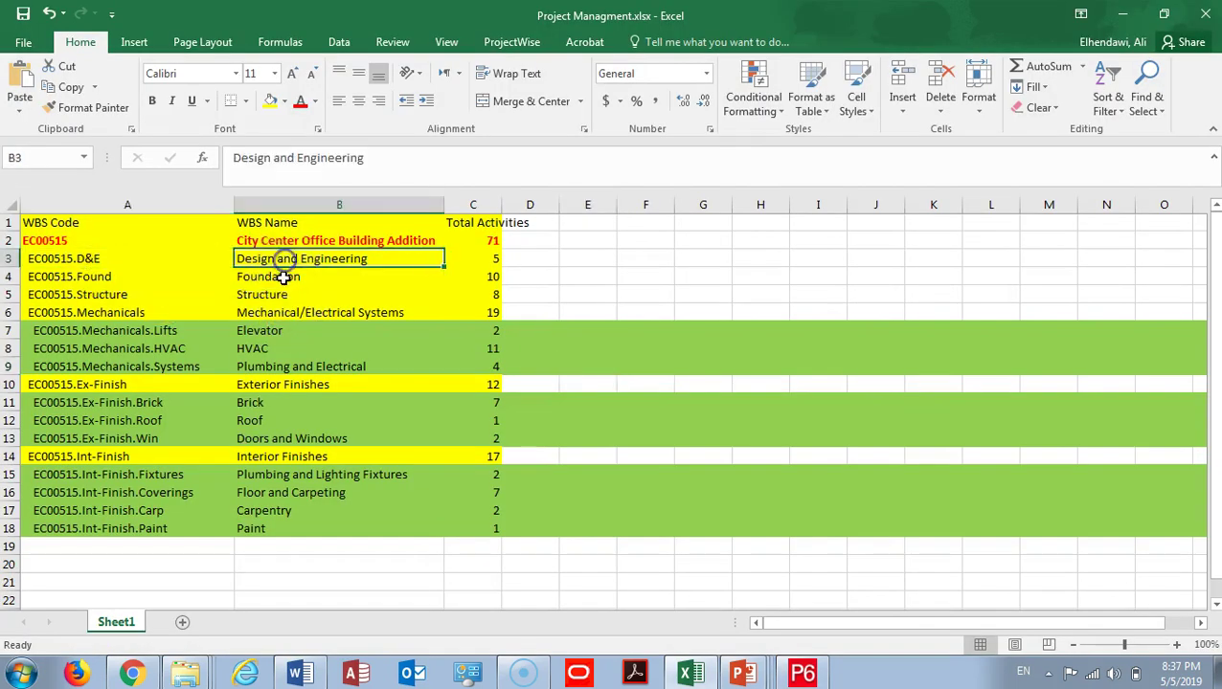
left_click_drag(369, 159, 238, 159)
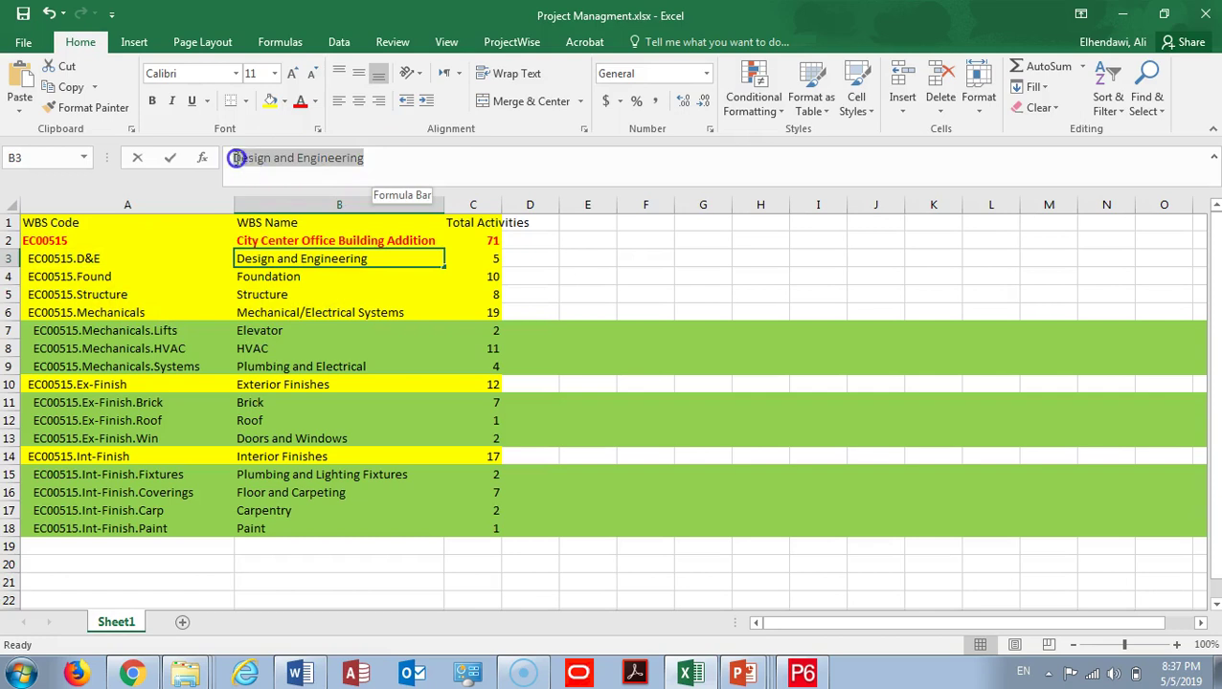
right_click(237, 158)
left_click(311, 191)
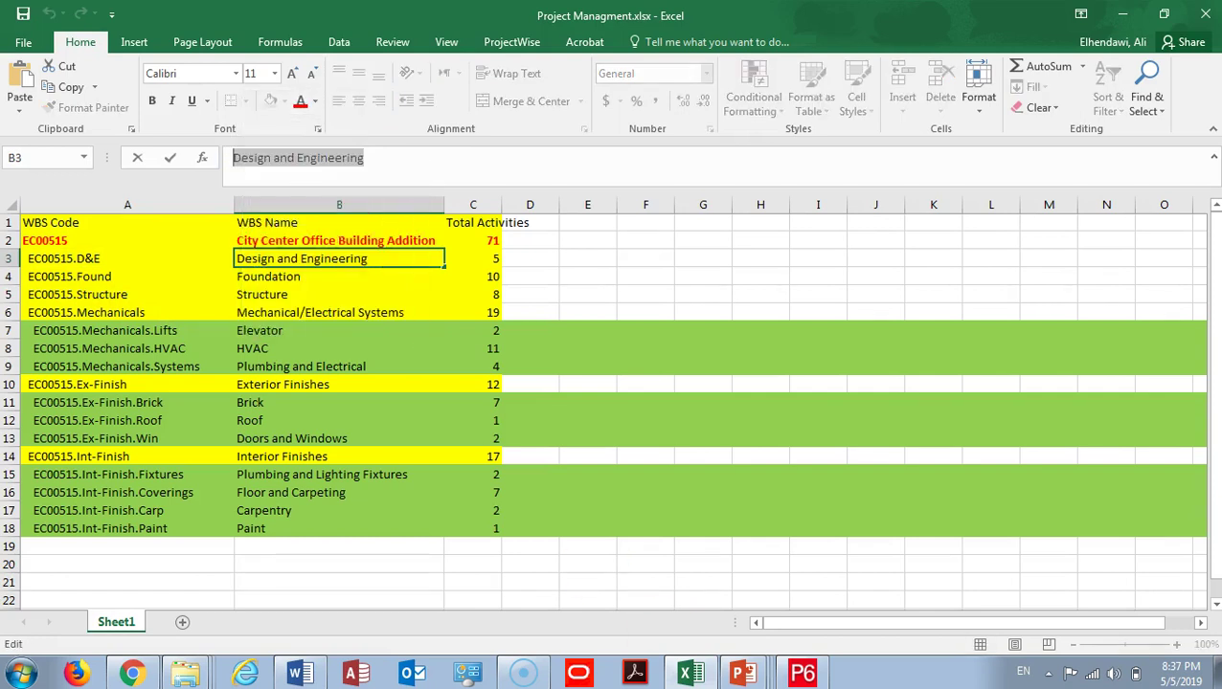
- Switch to Primavera P6, show the project's WBS and add nine successive new WBS elements under P6 Overview
left_click(580, 674)
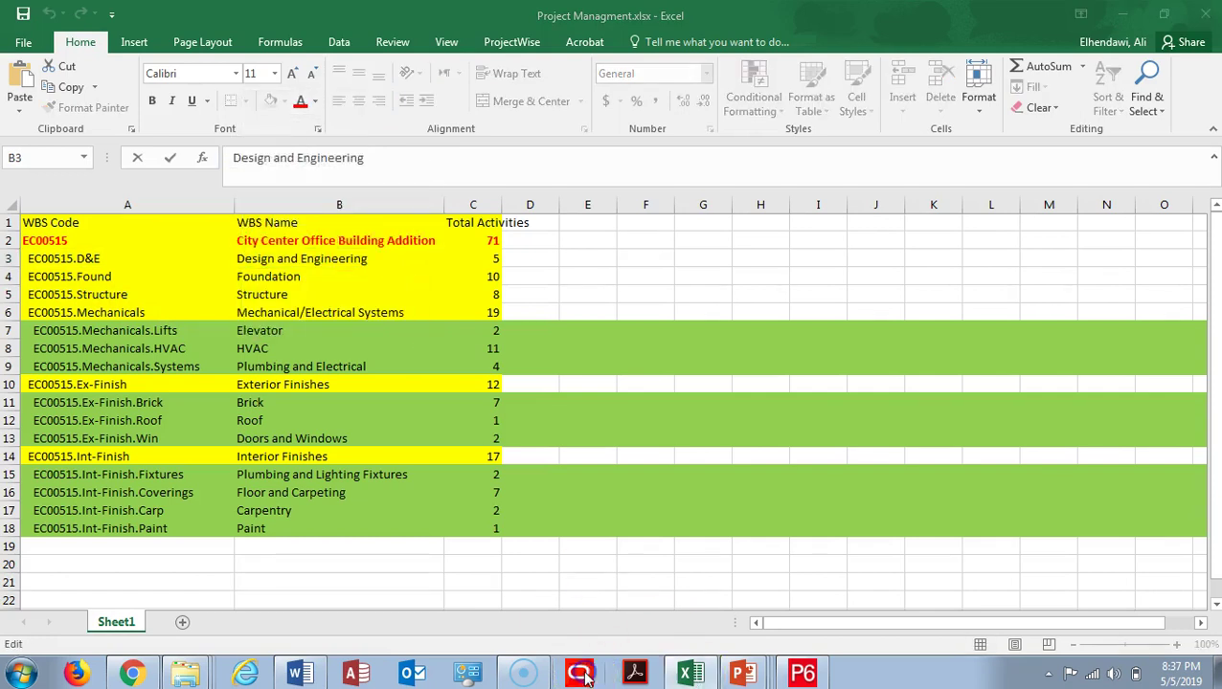
left_click(803, 675)
left_click(11, 281)
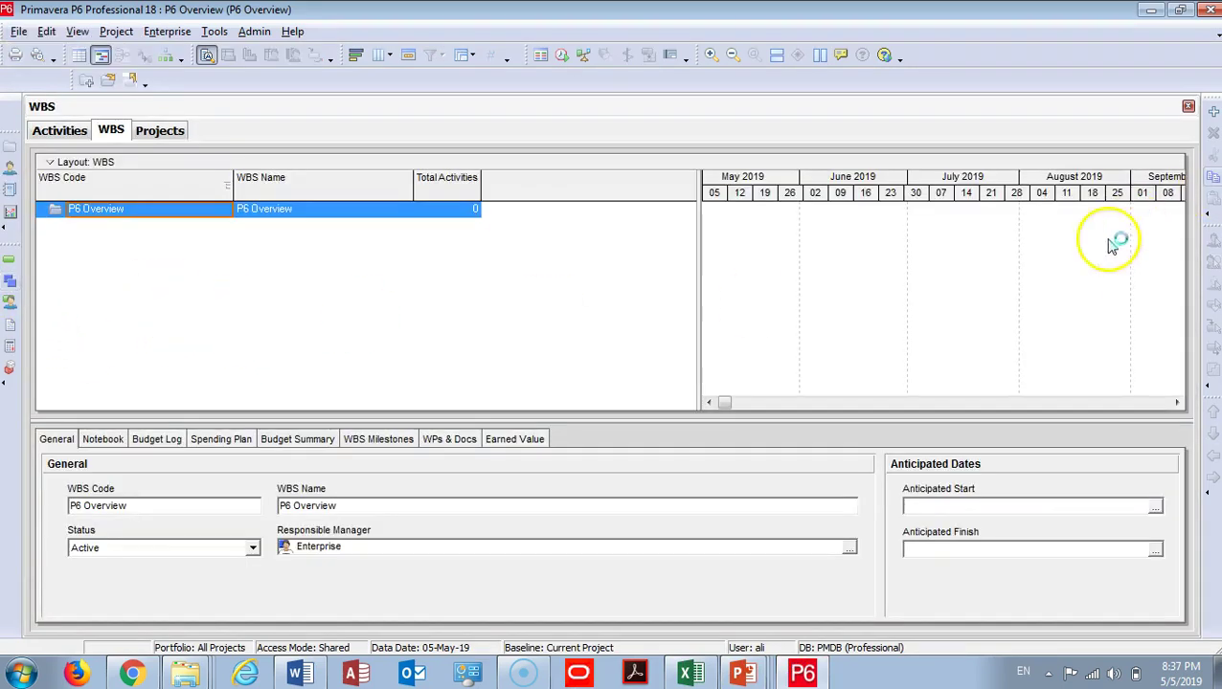
left_click(1212, 113)
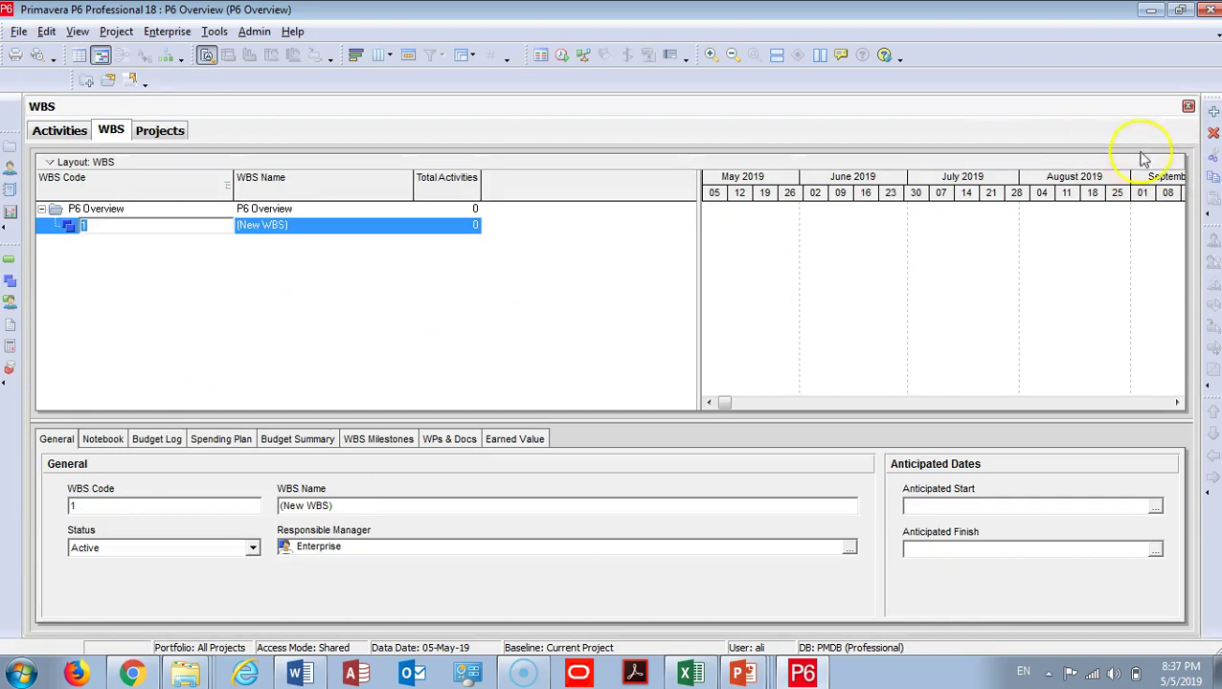
left_click(1212, 113)
left_click(1212, 113)
left_click(1212, 113)
left_click(1212, 113)
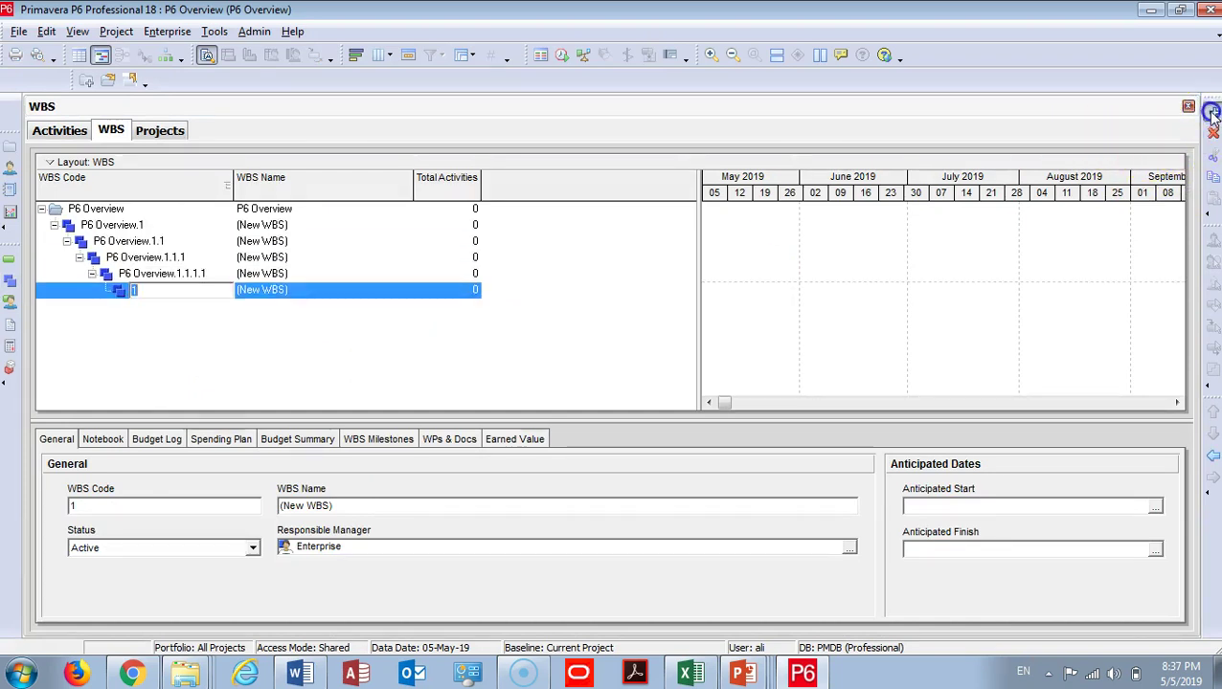
left_click(1213, 113)
left_click(1212, 113)
left_click(1212, 113)
left_click(1212, 113)
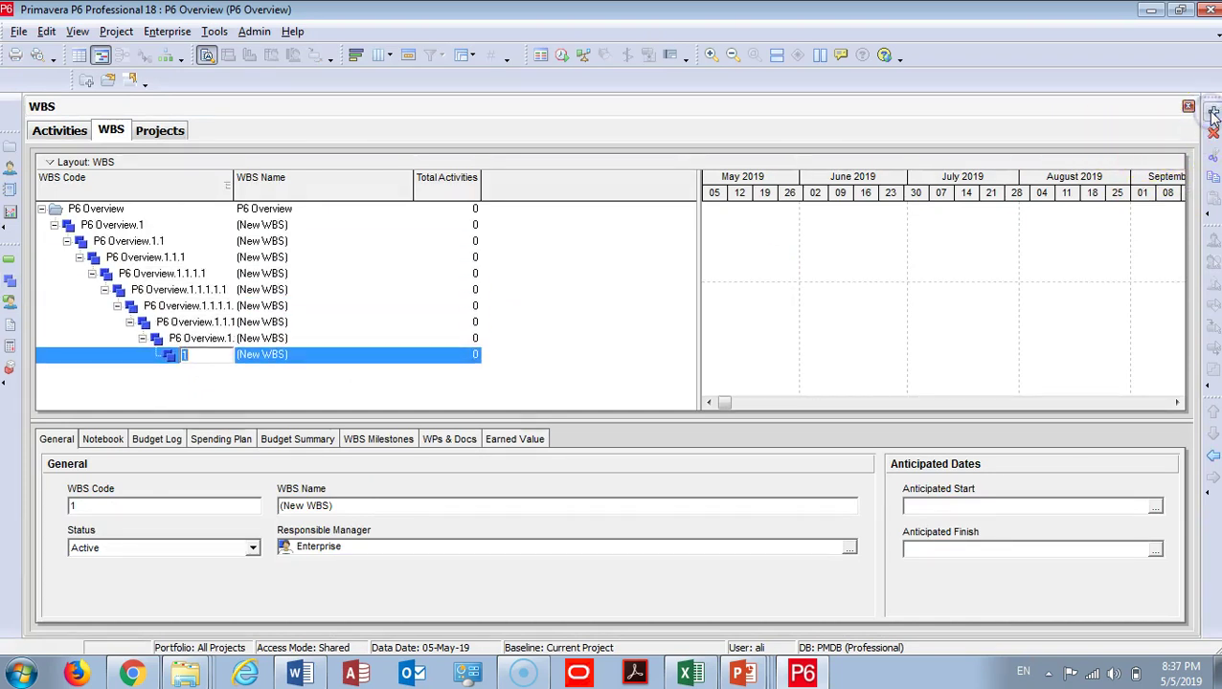
- Outdent the eight nested WBS elements one by one so that all nine sit directly under the P6 Overview project
left_click(273, 241)
left_click(273, 353, "shift")
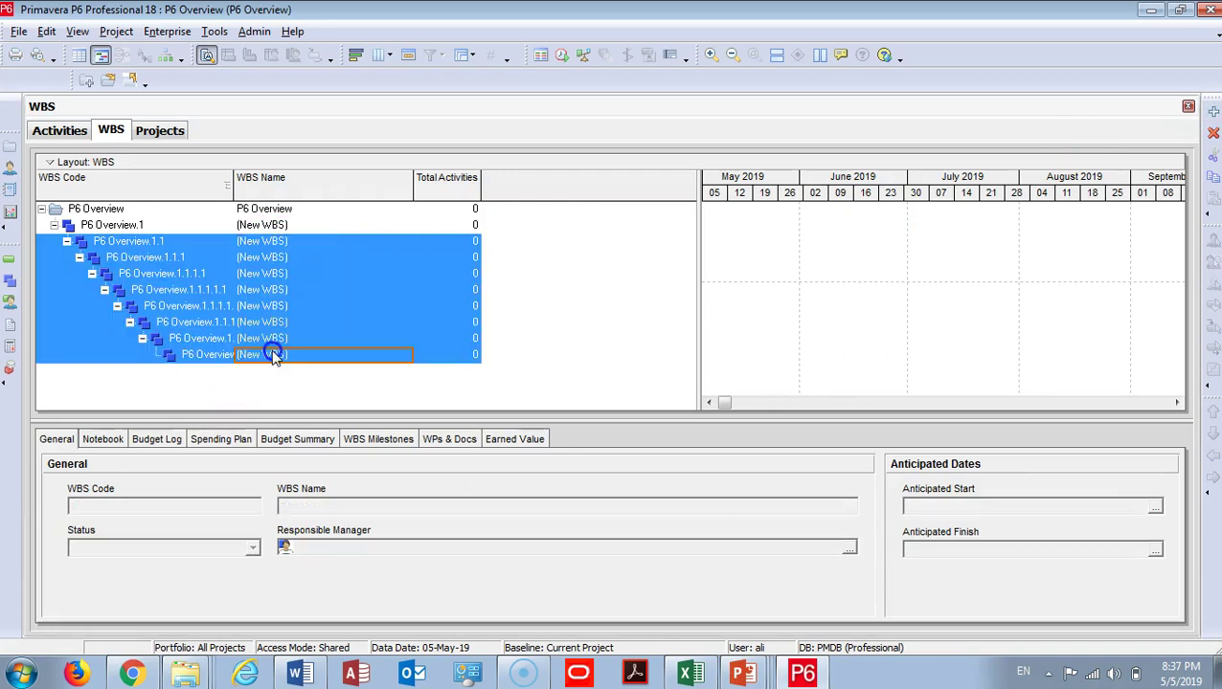
left_click(347, 256)
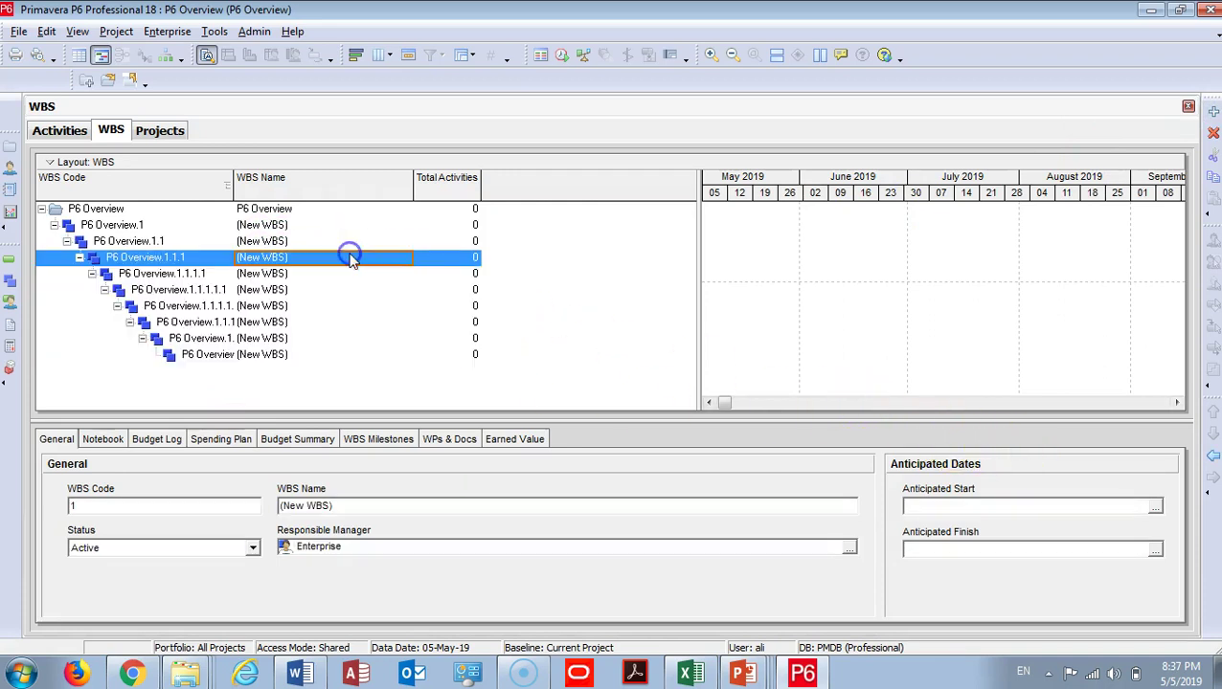
left_click(322, 243)
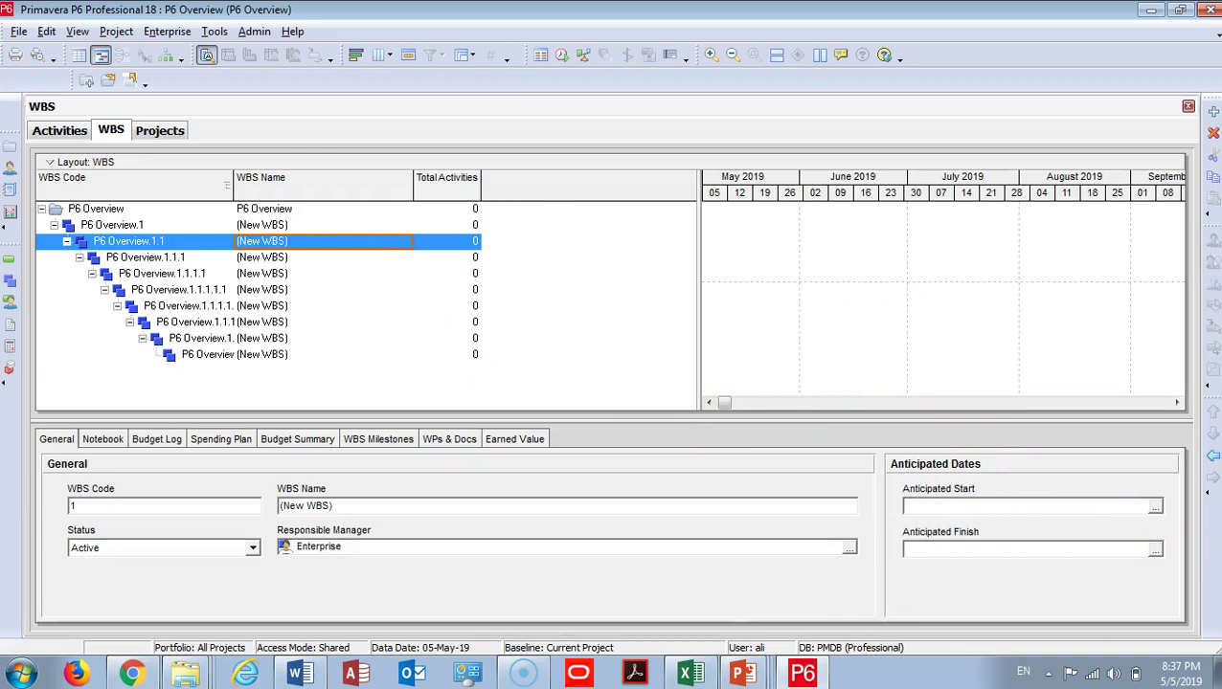
left_click(1211, 462)
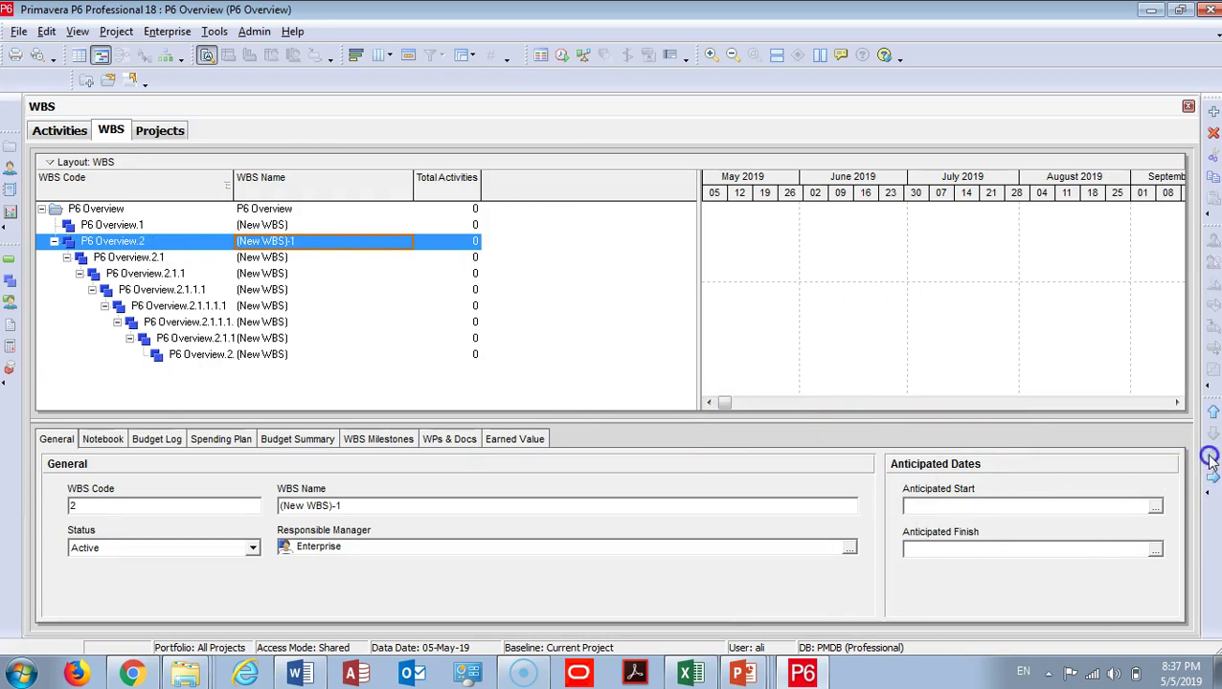
left_click(251, 260)
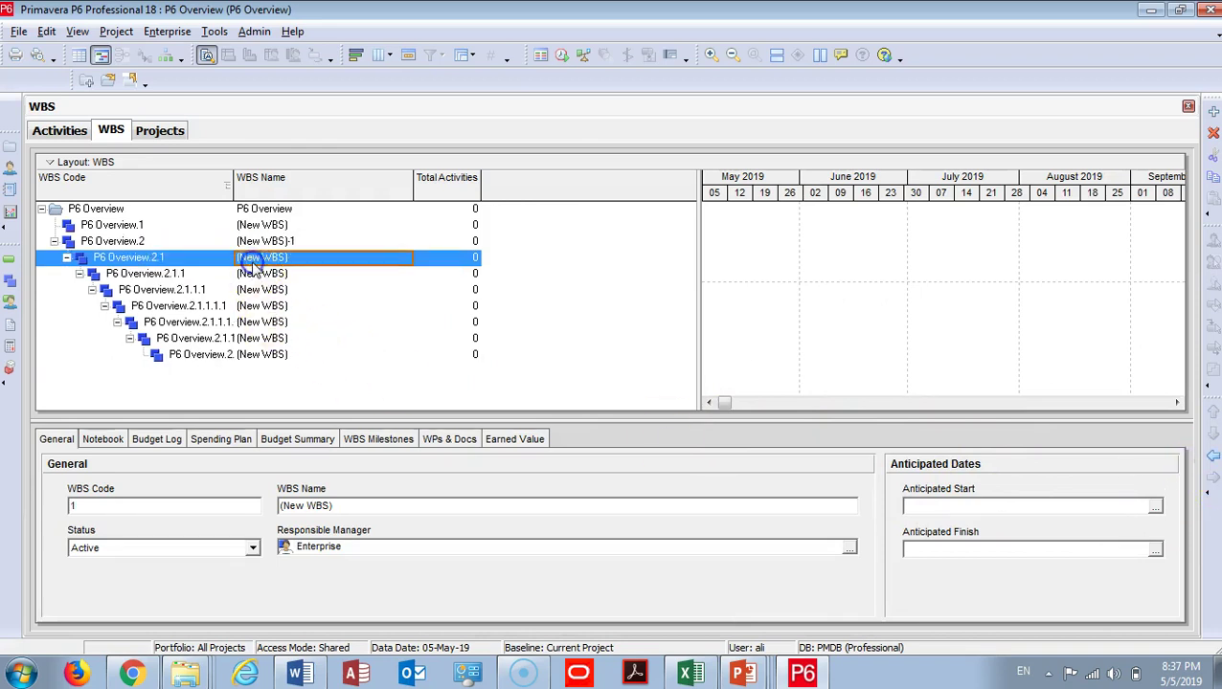
left_click(1210, 462)
left_click(136, 273)
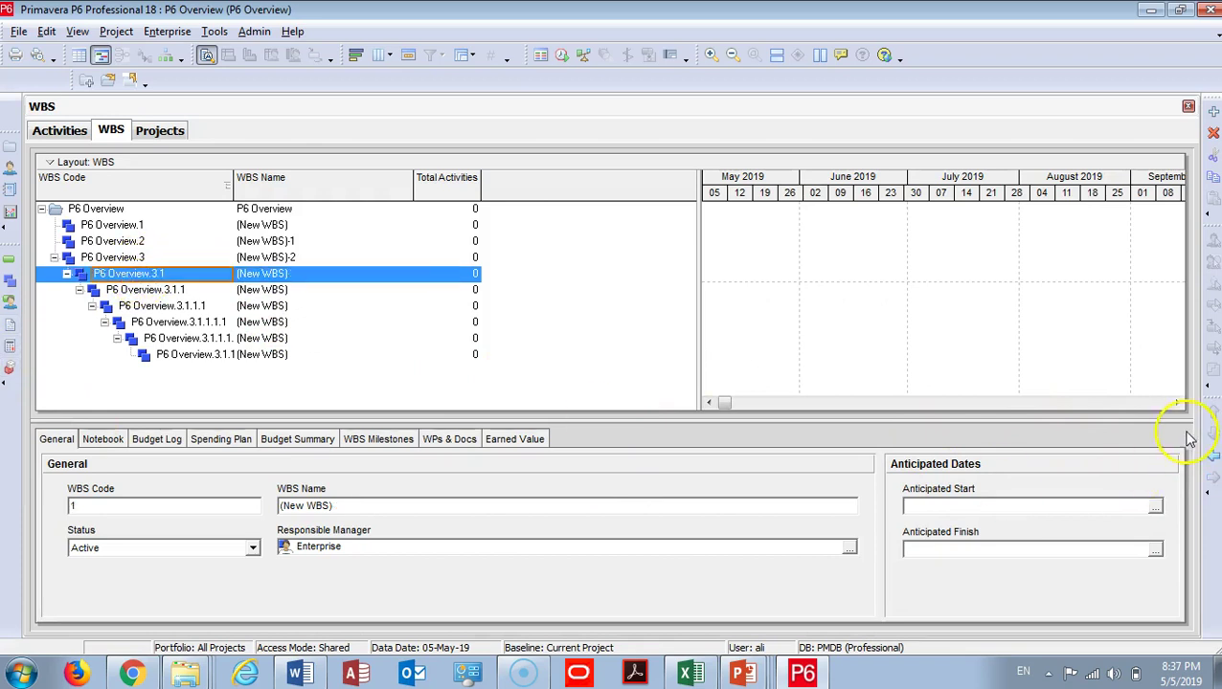
left_click(1212, 462)
left_click(134, 290)
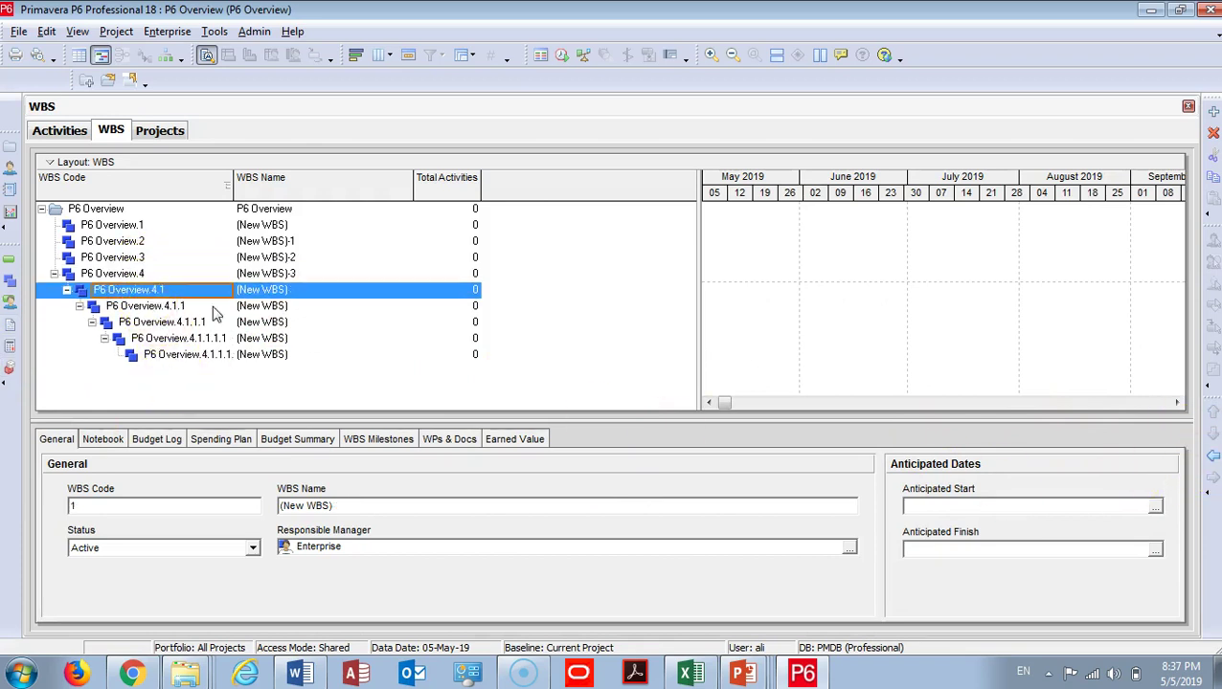
left_click(1212, 463)
left_click(128, 306)
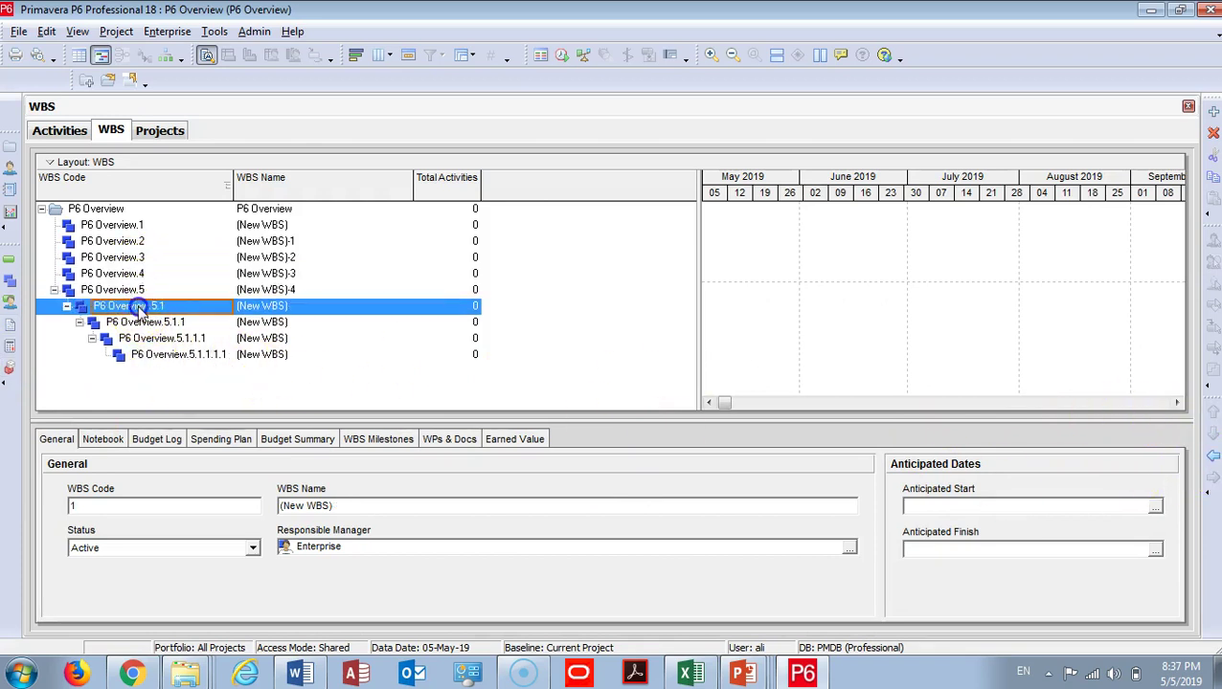
left_click(1211, 462)
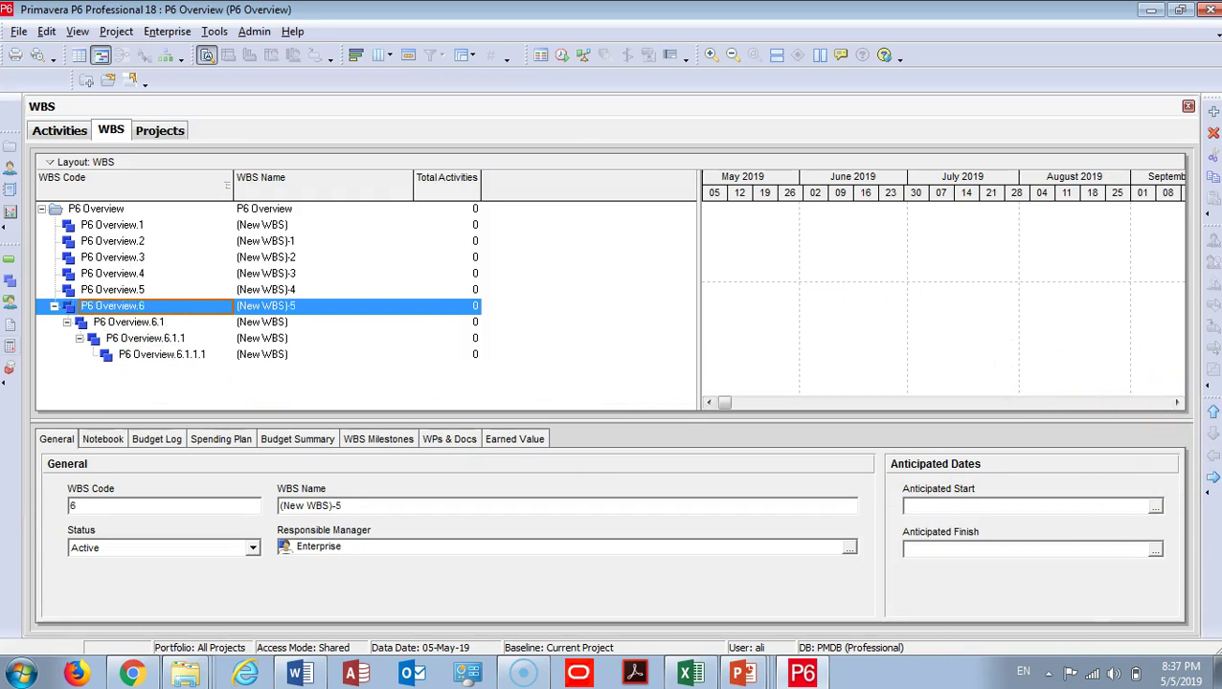
left_click(125, 321)
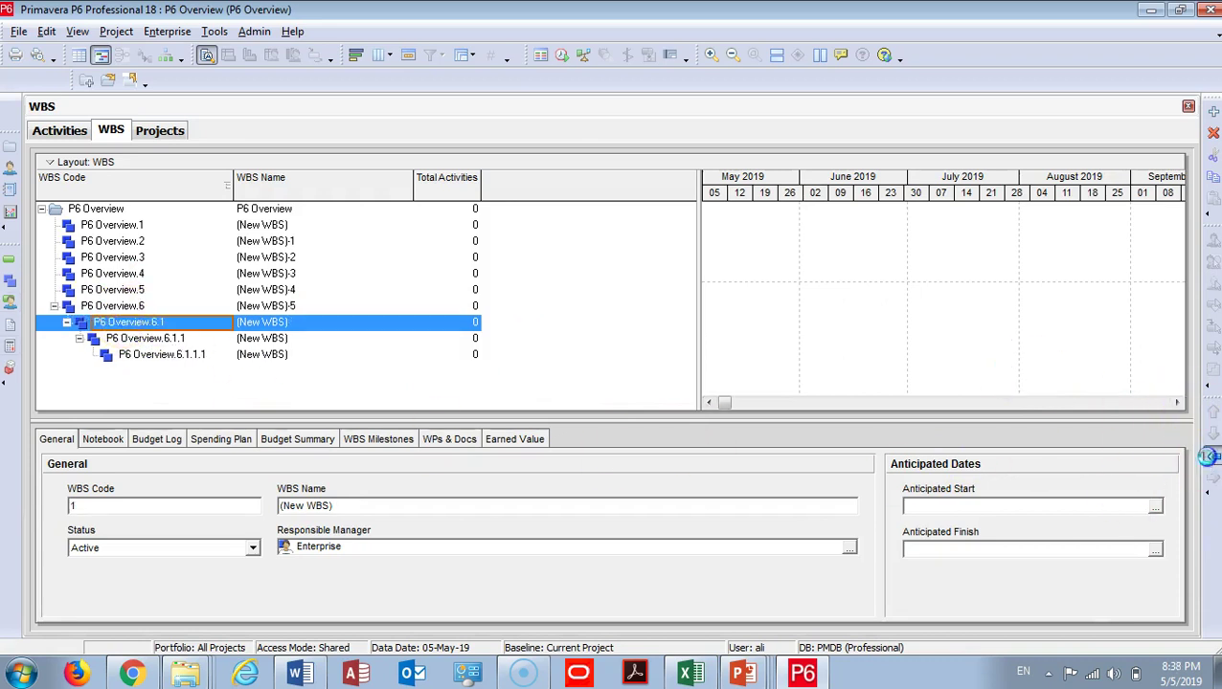
left_click(1212, 462)
left_click(124, 338)
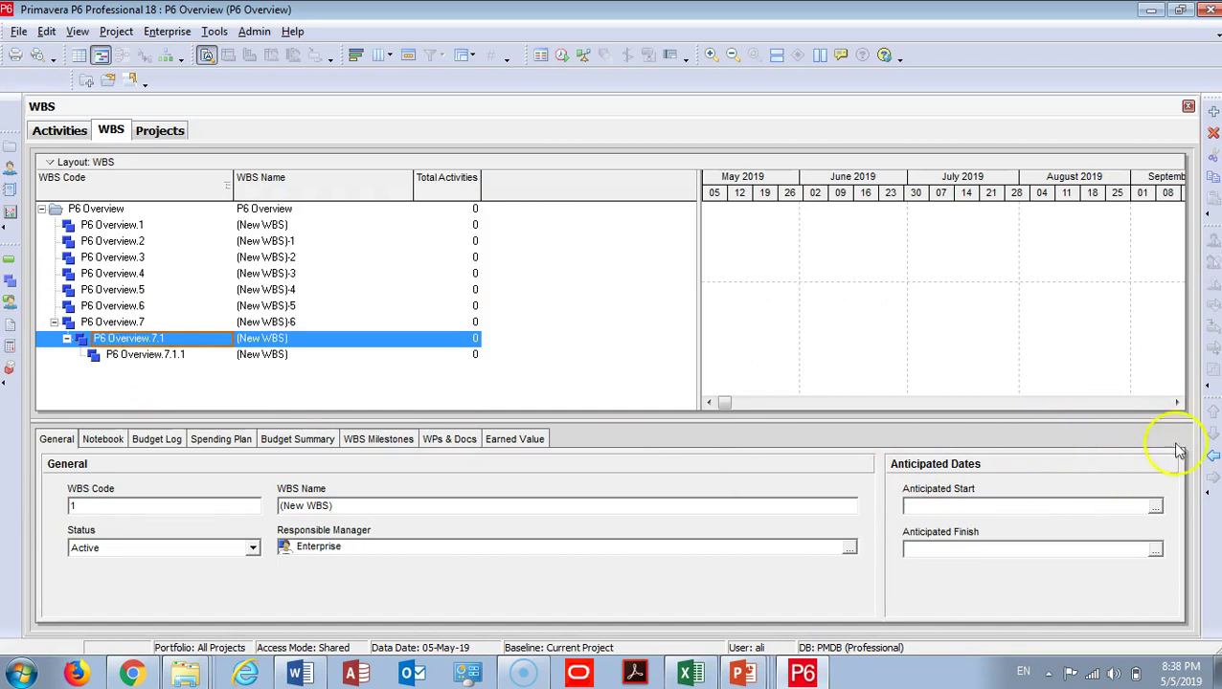
left_click(1212, 460)
left_click(150, 354)
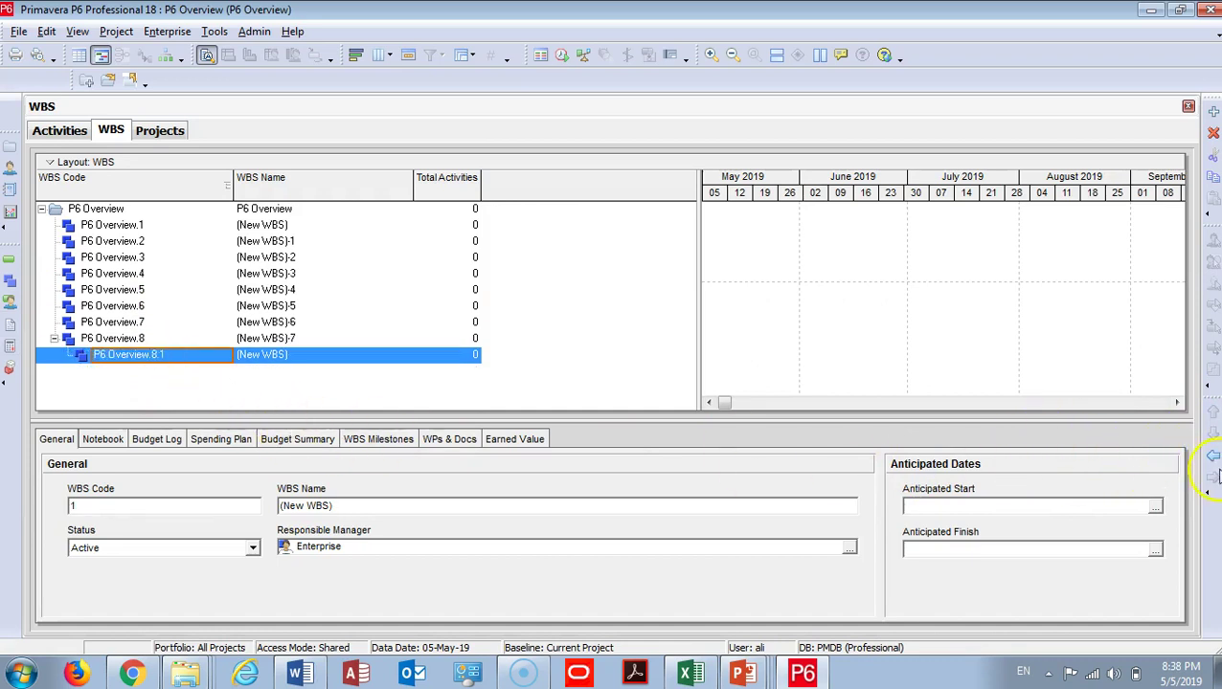
left_click(1212, 461)
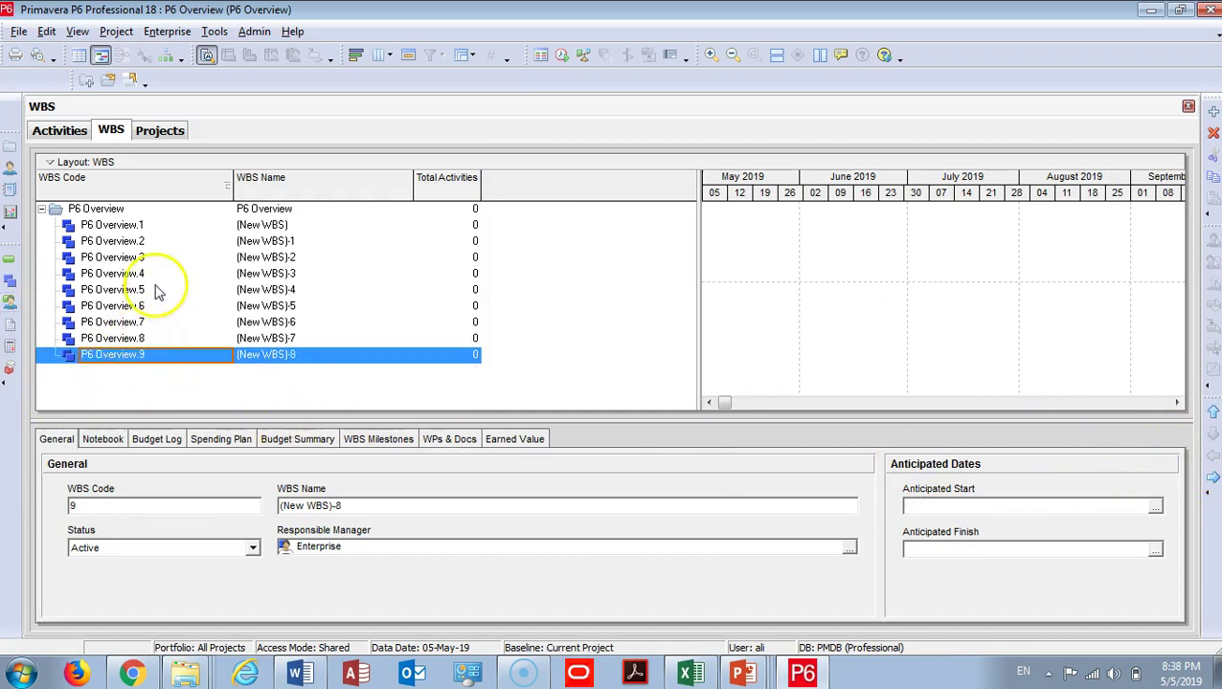
- Rename the first WBS element, P6 Overview.1, as Design and Engineering
left_click(135, 224)
left_click(133, 241)
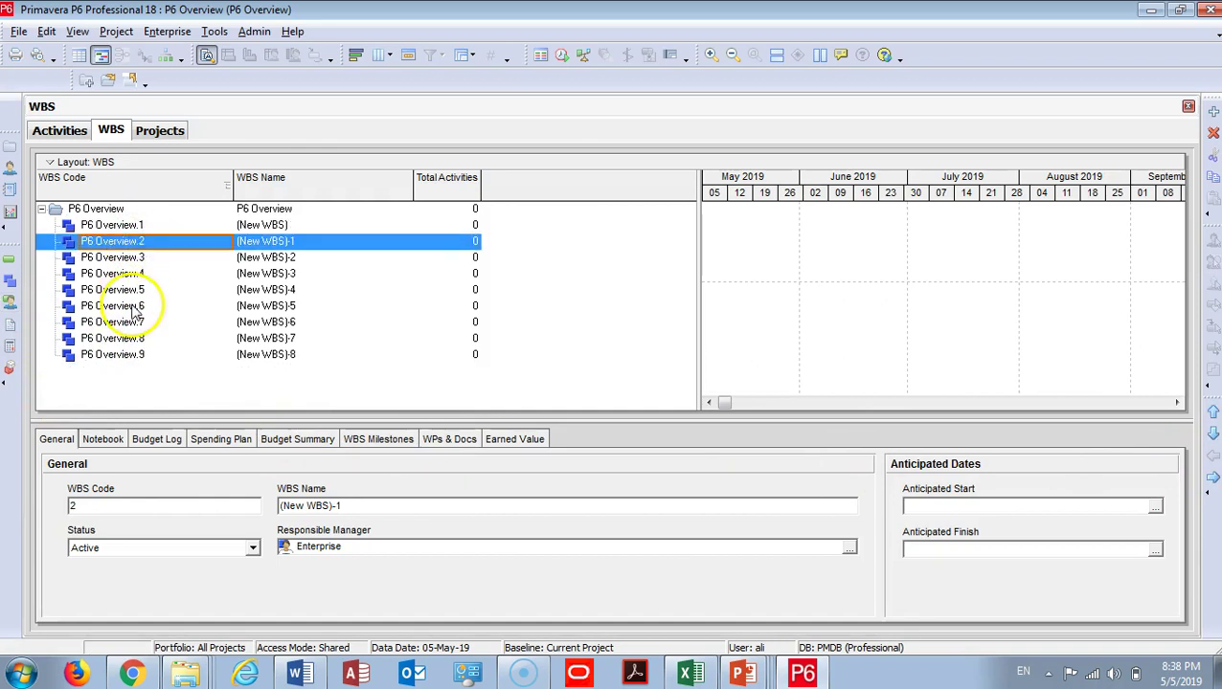
left_click(266, 228)
left_click(268, 227)
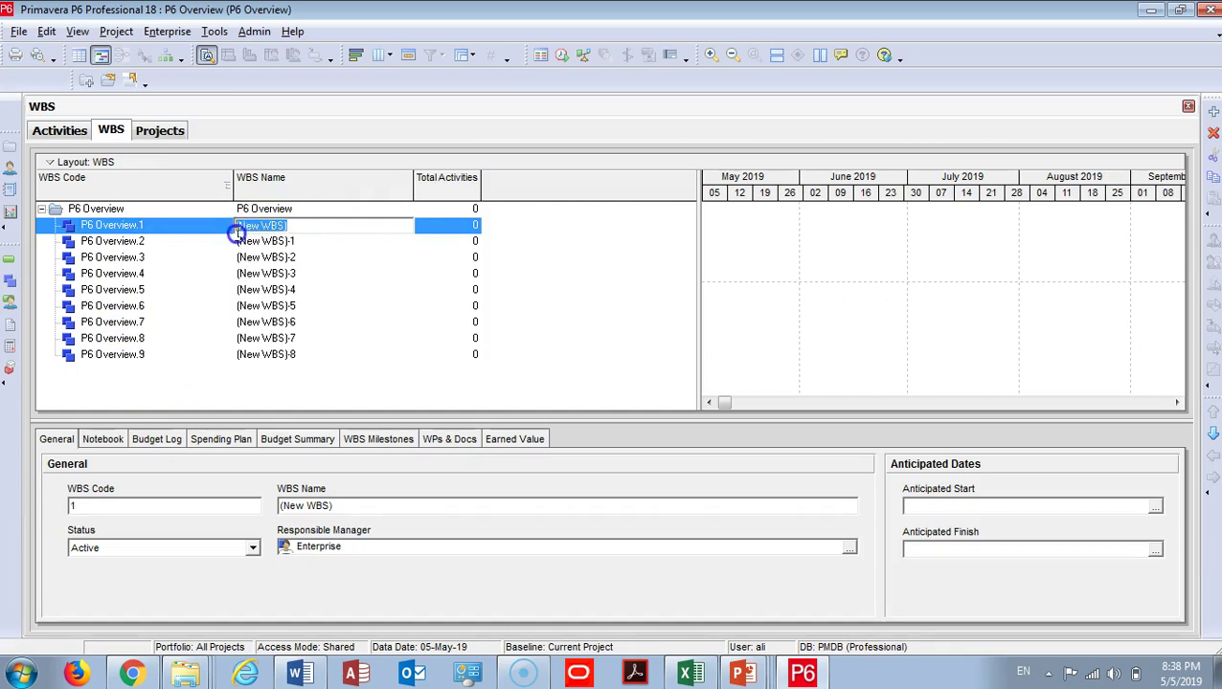
type("Design and Engineering")
left_click(257, 243)
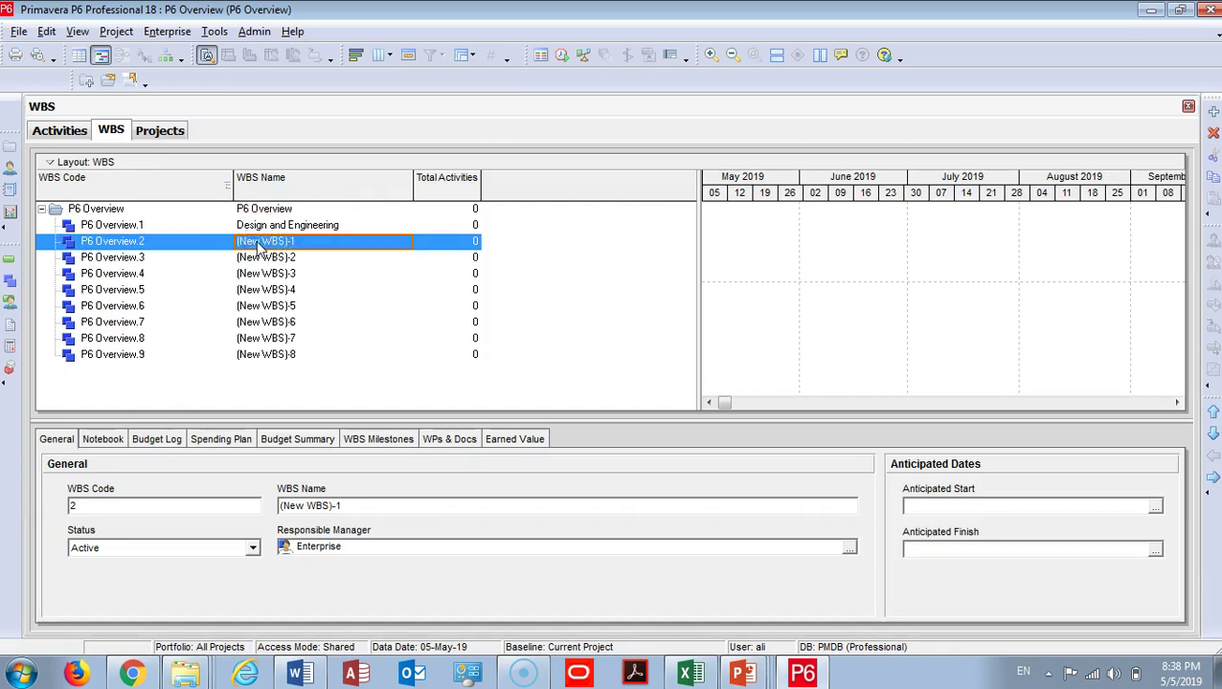
- Switch to the Excel workbook and copy the text of the WBS name Foundation from cell B4
key("alt+Tab")
left_click(272, 312)
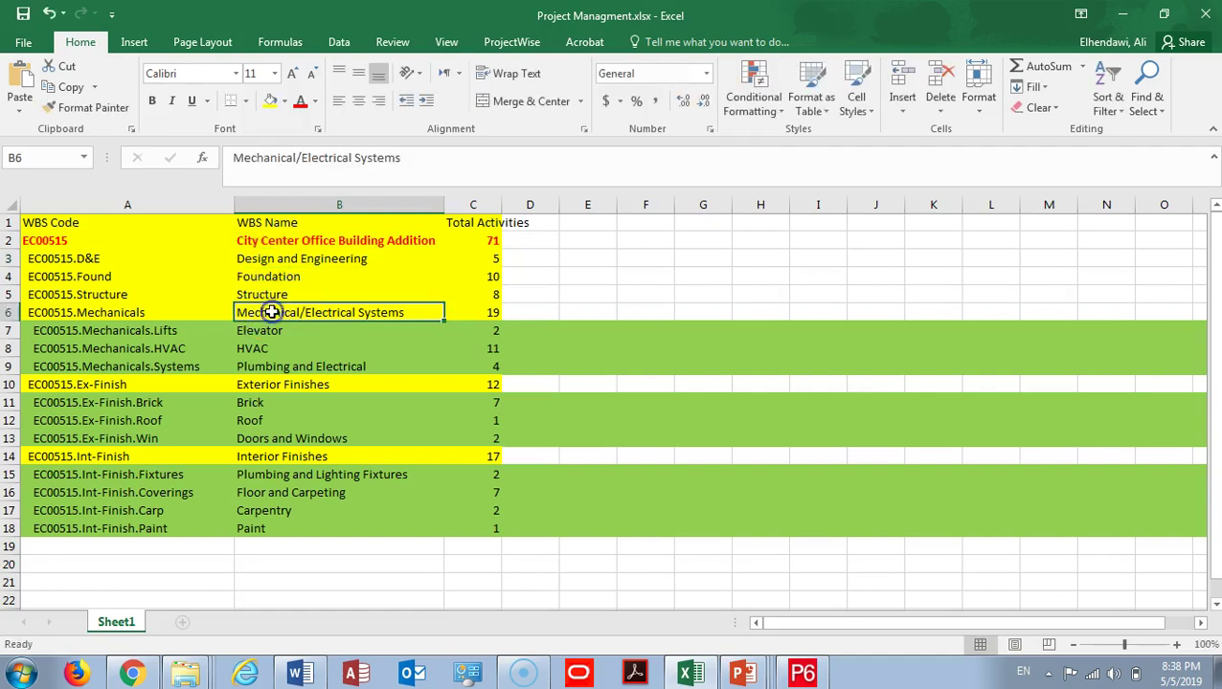
left_click(280, 273)
left_click(304, 166)
left_click_drag(305, 166, 234, 159)
right_click(253, 158)
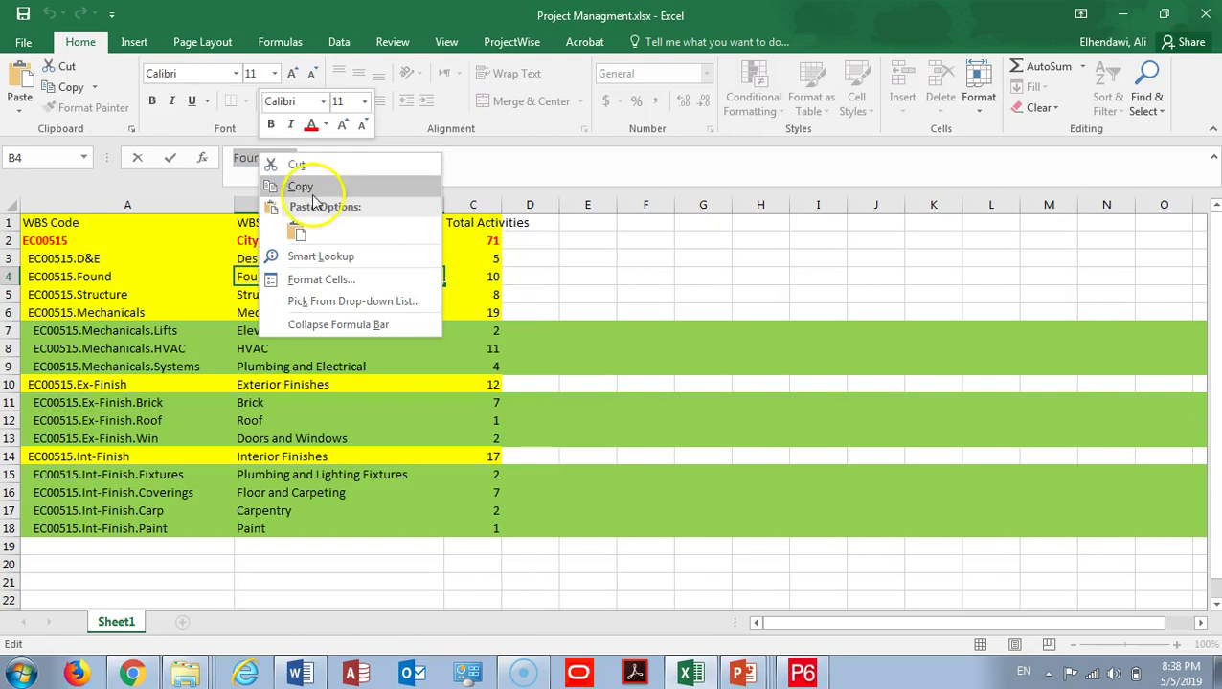
left_click(314, 190)
- Return to Primavera P6 and rename the WBS element P6 Overview.2 as Foundation
key("alt+Tab")
left_click(316, 242)
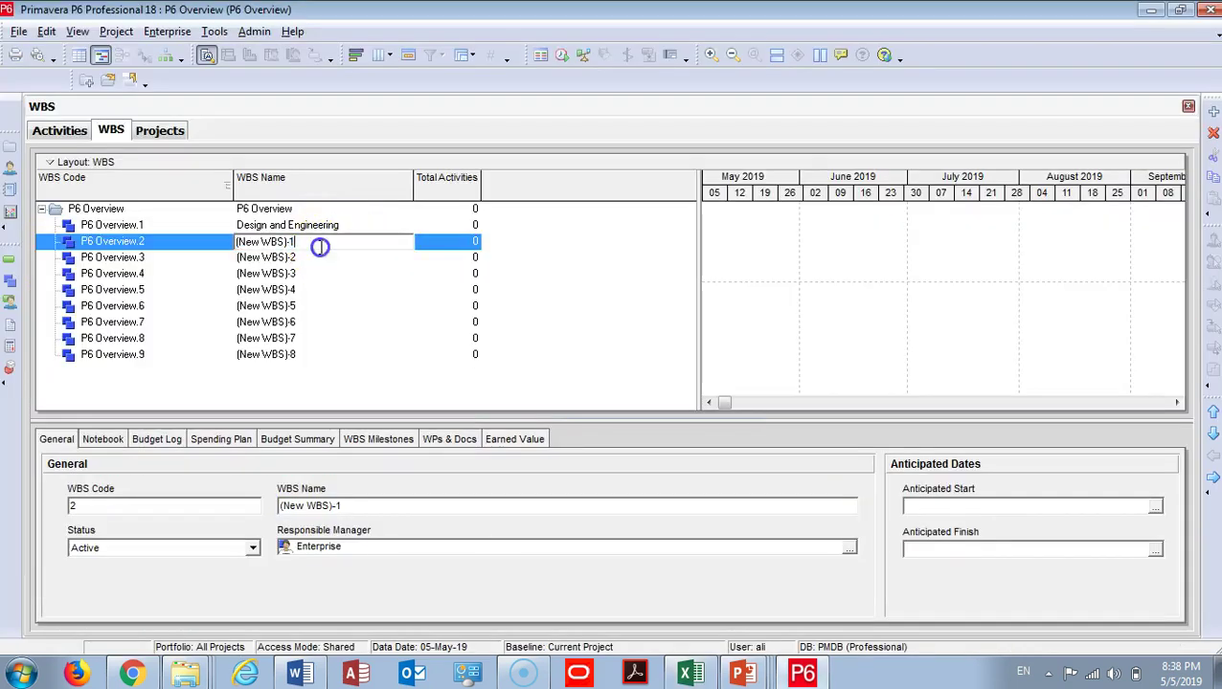
key("ctrl+v")
left_click(264, 259)
- Switch to the Excel workbook and copy the text of the WBS name Structure from cell B5
key("alt+Tab")
left_click(273, 295)
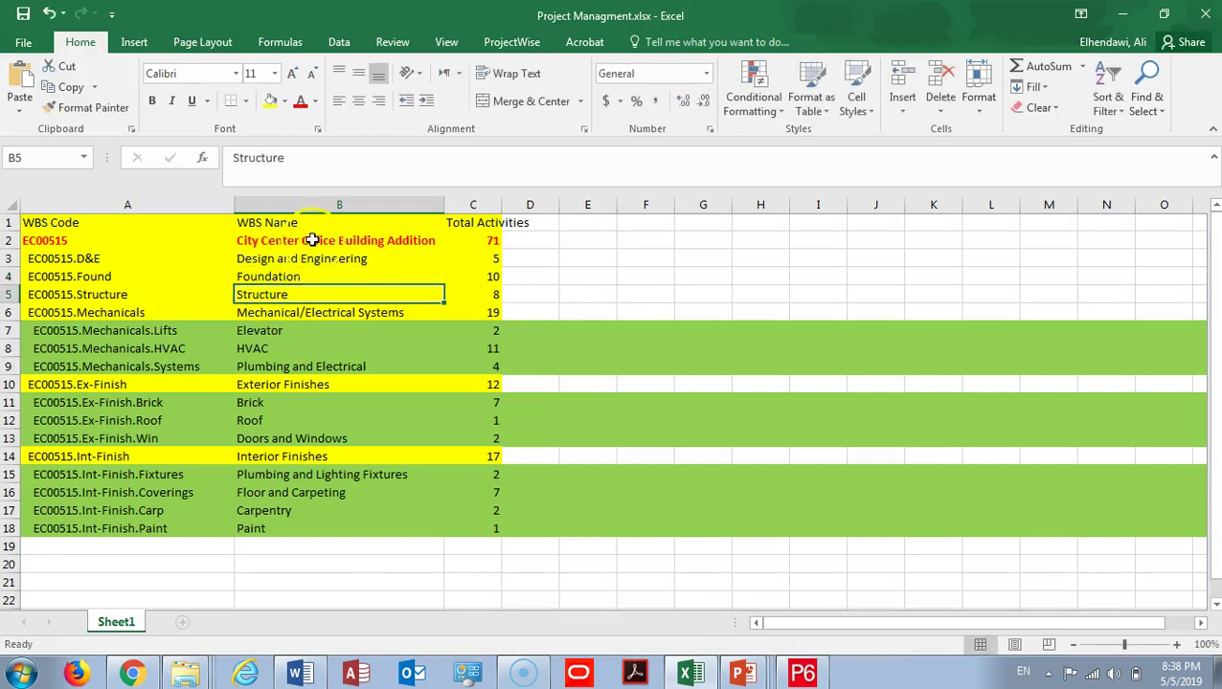
double_click(251, 163)
right_click(251, 162)
left_click(306, 196)
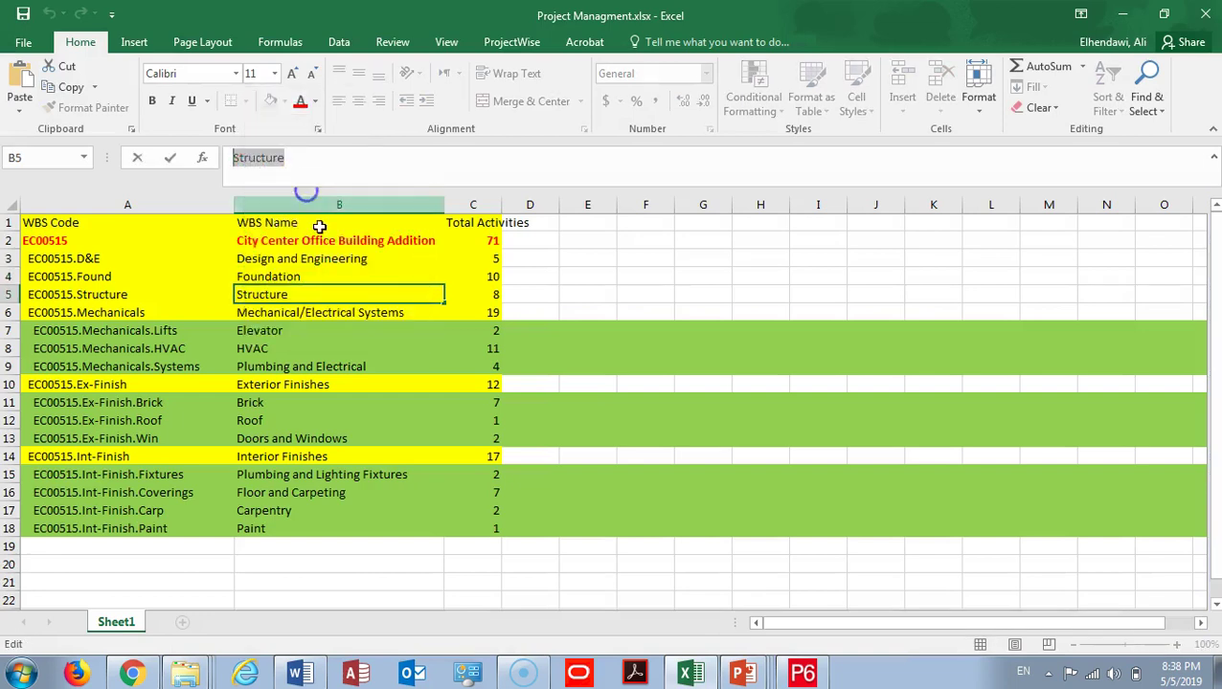
- Return to Primavera P6 and rename the WBS element P6 Overview.3 as Structure
key("alt+Tab")
left_click(315, 260)
key("ctrl+v")
left_click(247, 274)
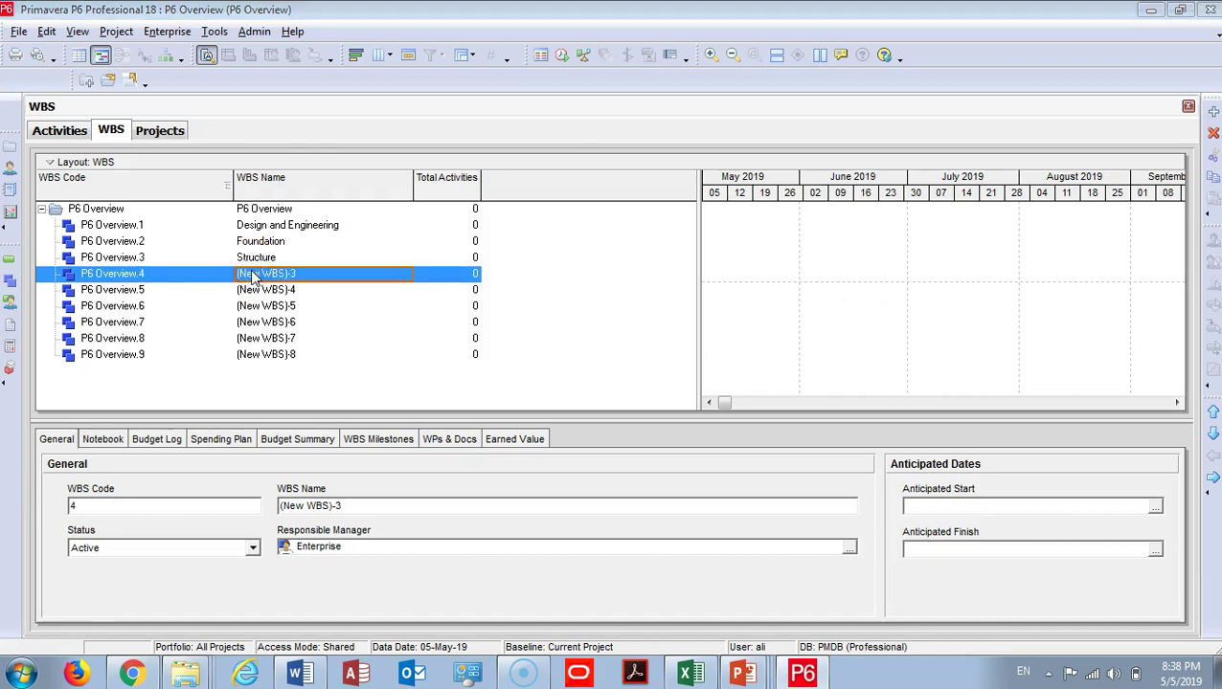
- Switch to the Excel workbook and copy the text of the WBS name Mechanical/Electrical Systems from cell B6
key("alt+Tab")
left_click(308, 316)
left_click_drag(367, 169, 229, 170)
right_click(228, 165)
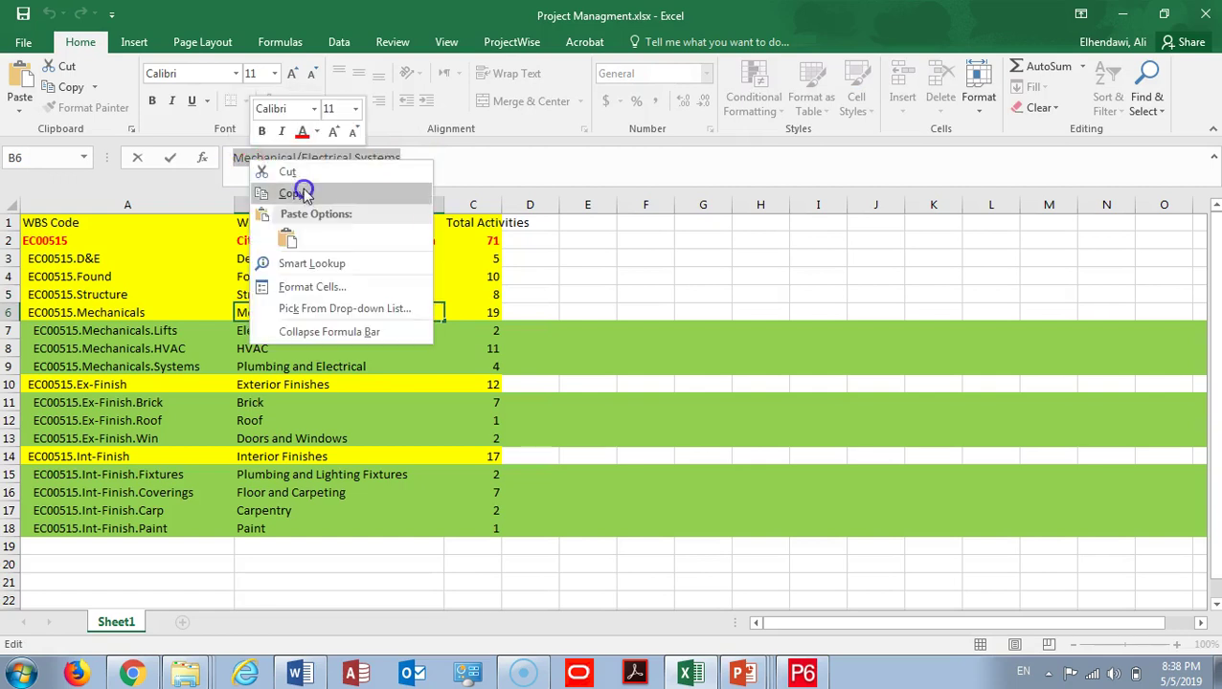
left_click(304, 194)
- Return to Primavera P6 and rename the WBS element P6 Overview.4 as Mechanical/Electrical Systems
key("alt+Tab")
left_click(316, 275)
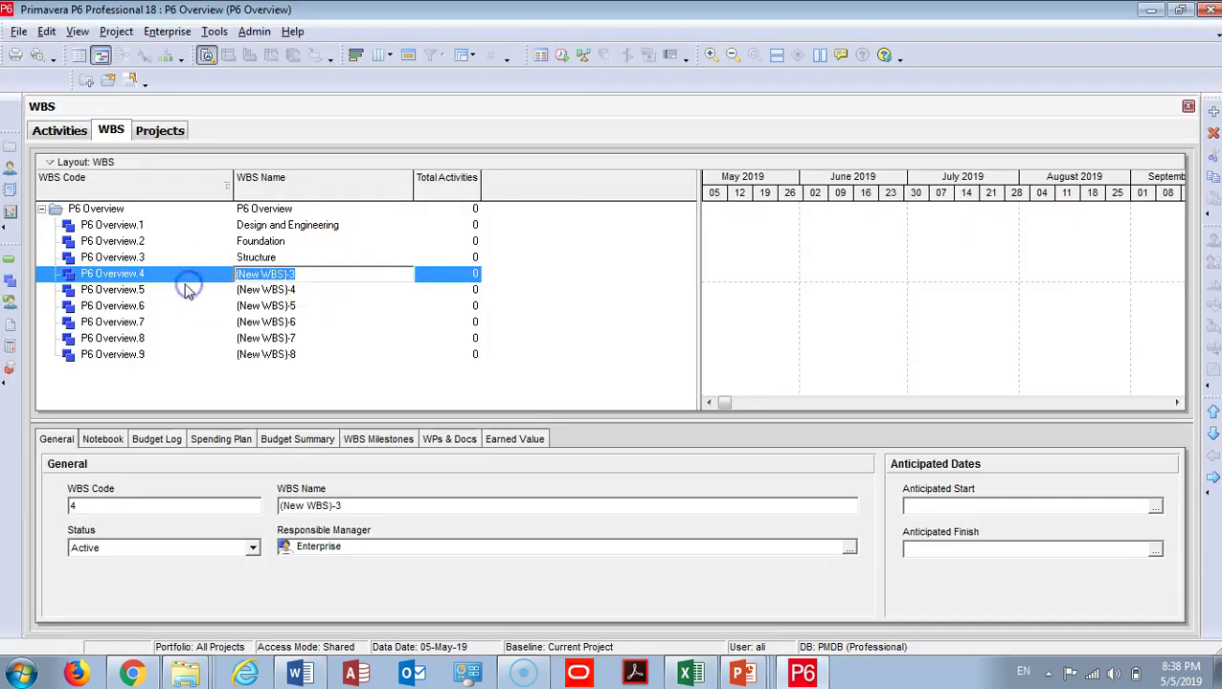
key("ctrl+v")
left_click(239, 290)
- Switch to the Excel workbook and copy the text of the WBS name Exterior Finishes from cell B10
key("alt+Tab")
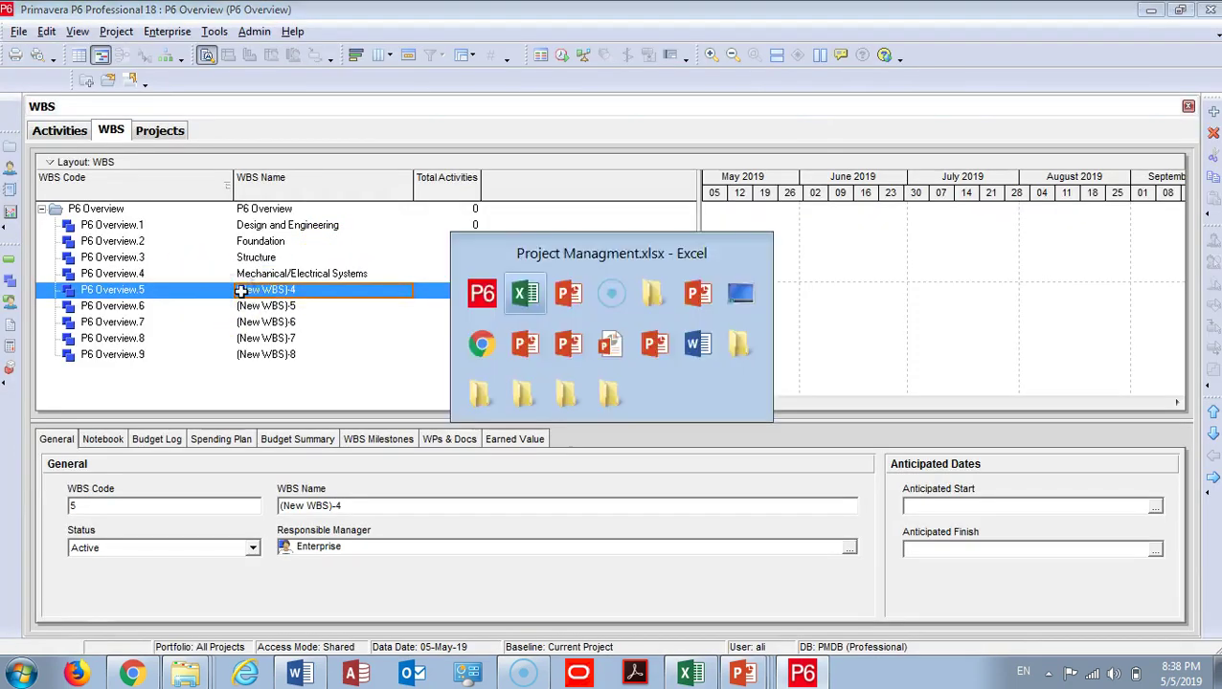
left_click_drag(280, 332, 261, 368)
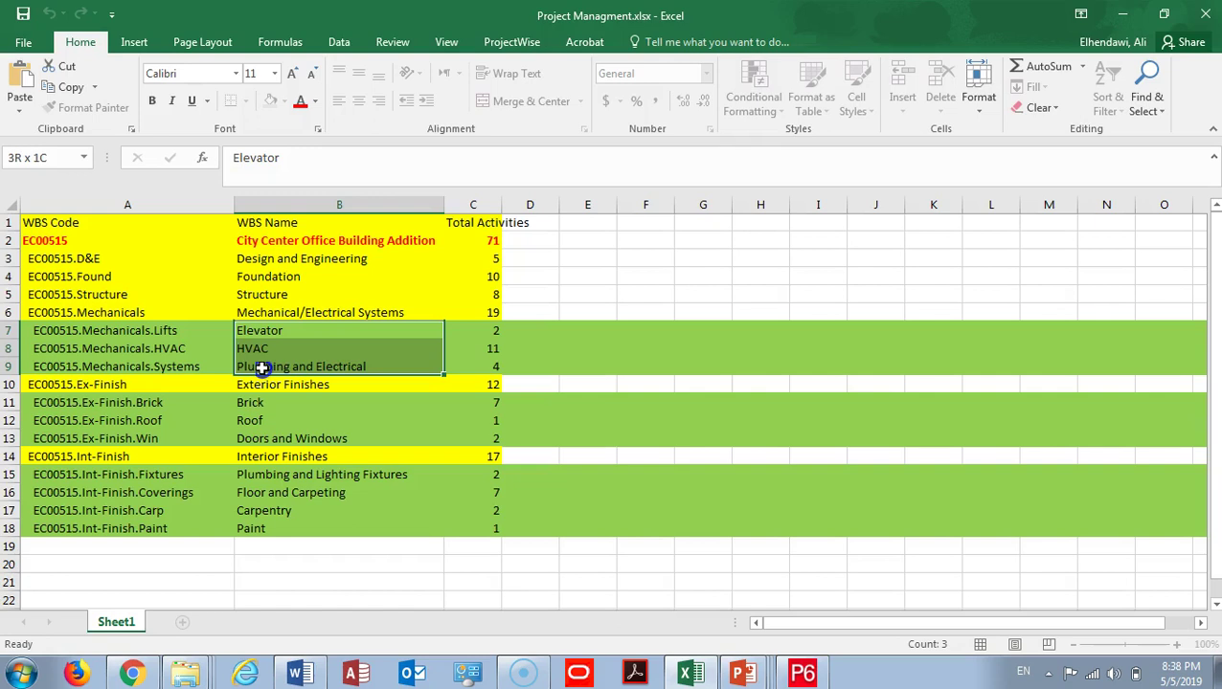
key("ctrl+v")
left_click(258, 383)
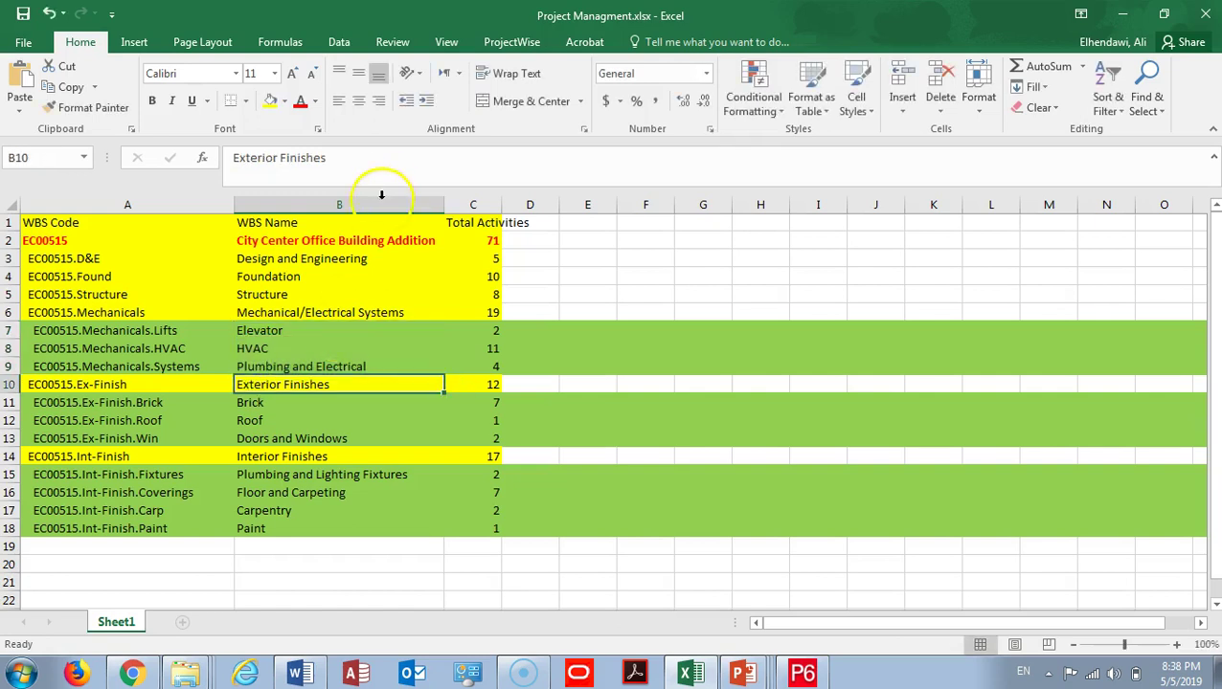
left_click_drag(359, 161, 222, 161)
right_click(270, 159)
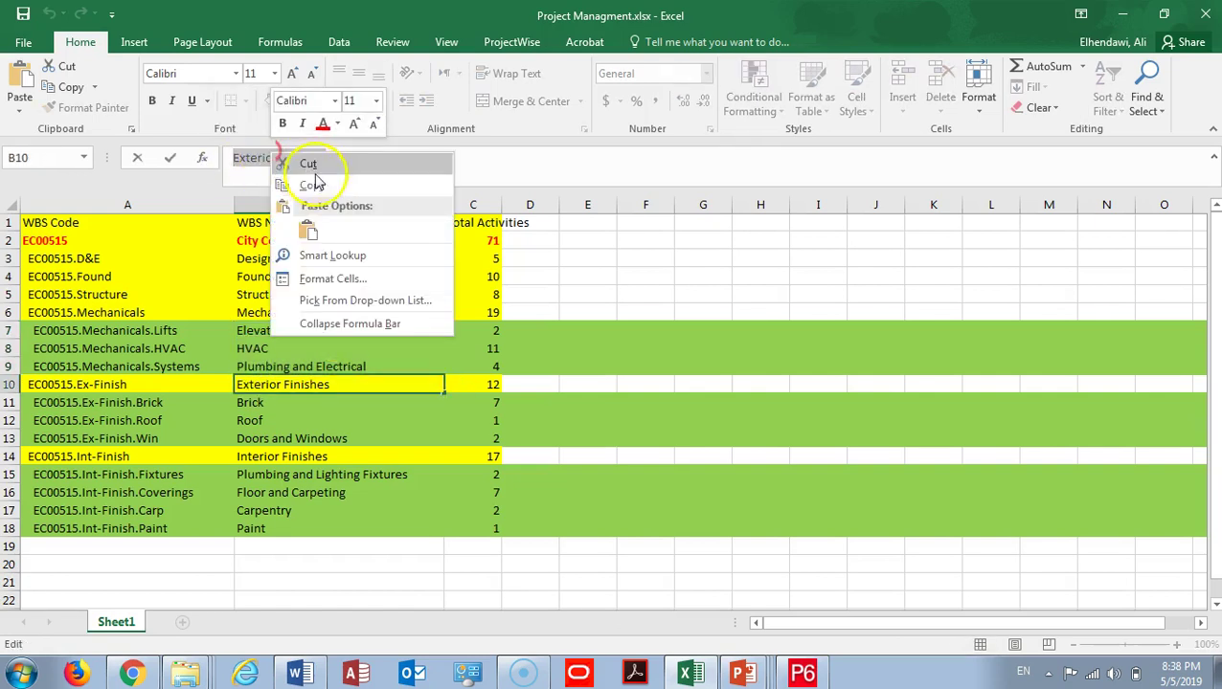
left_click(319, 183)
- Return to Primavera P6 and rename the WBS element P6 Overview.5 as Exterior Finishes
key("alt+Tab")
left_click(316, 289)
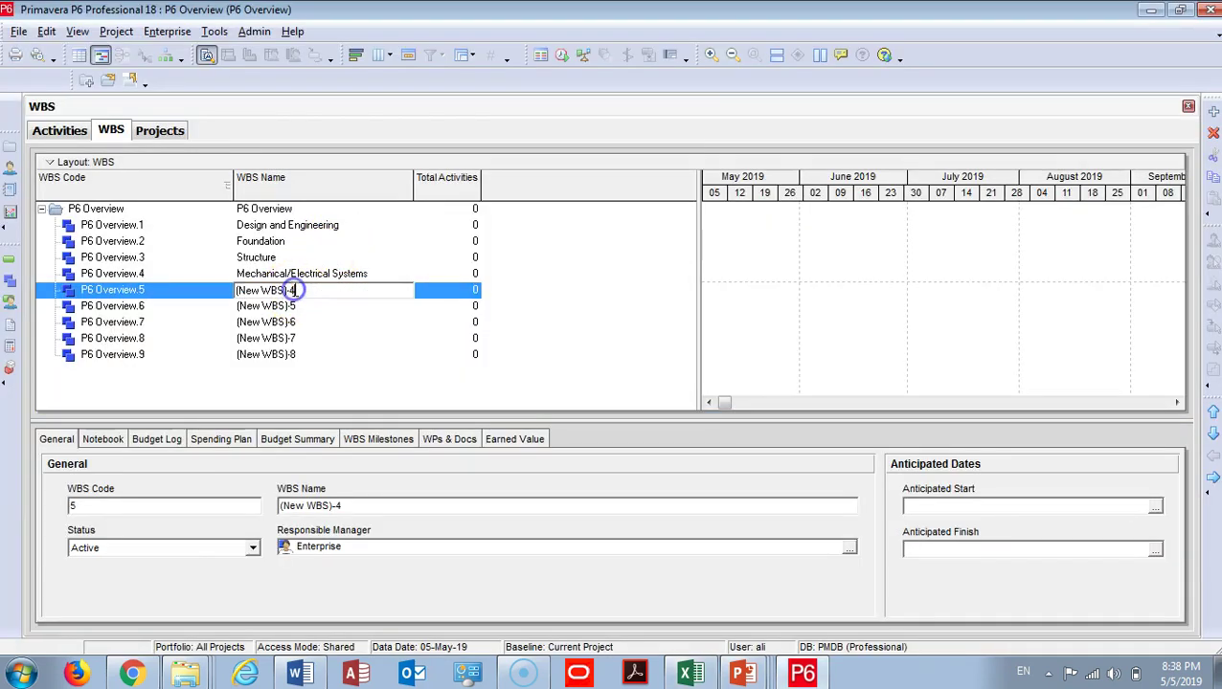
key("ctrl+v")
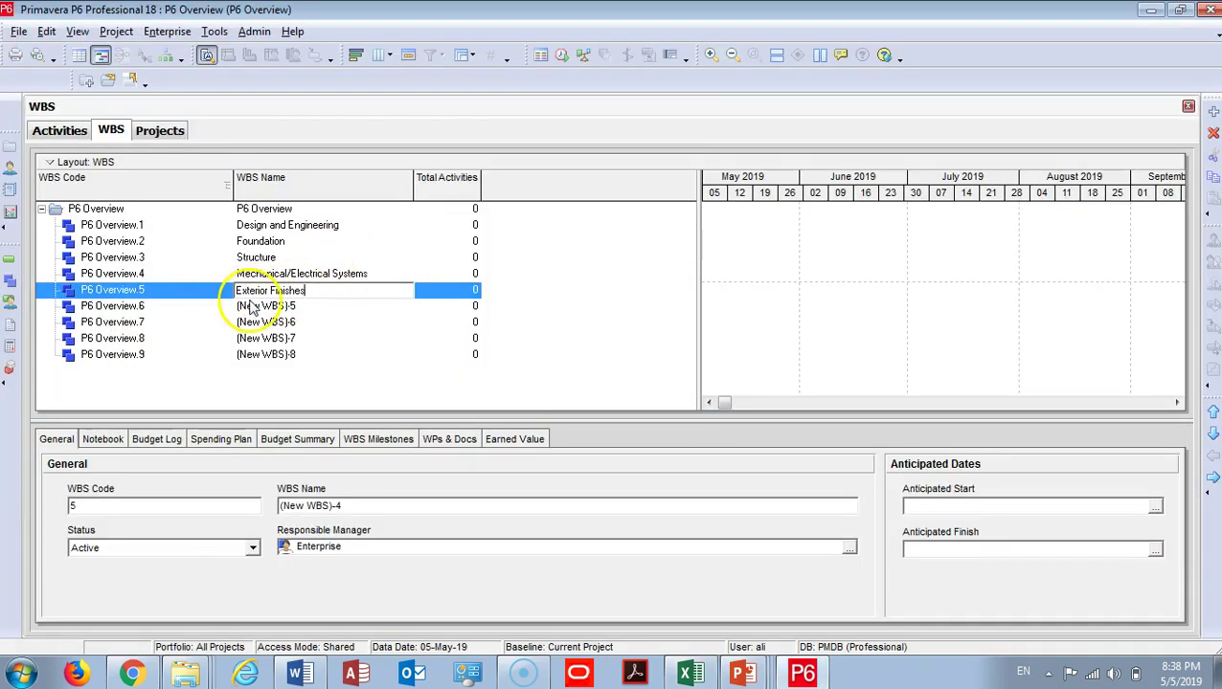
left_click(239, 306)
- Switch to the Excel workbook and copy the text of the WBS name Interior Finishes from cell B14
key("alt+Tab")
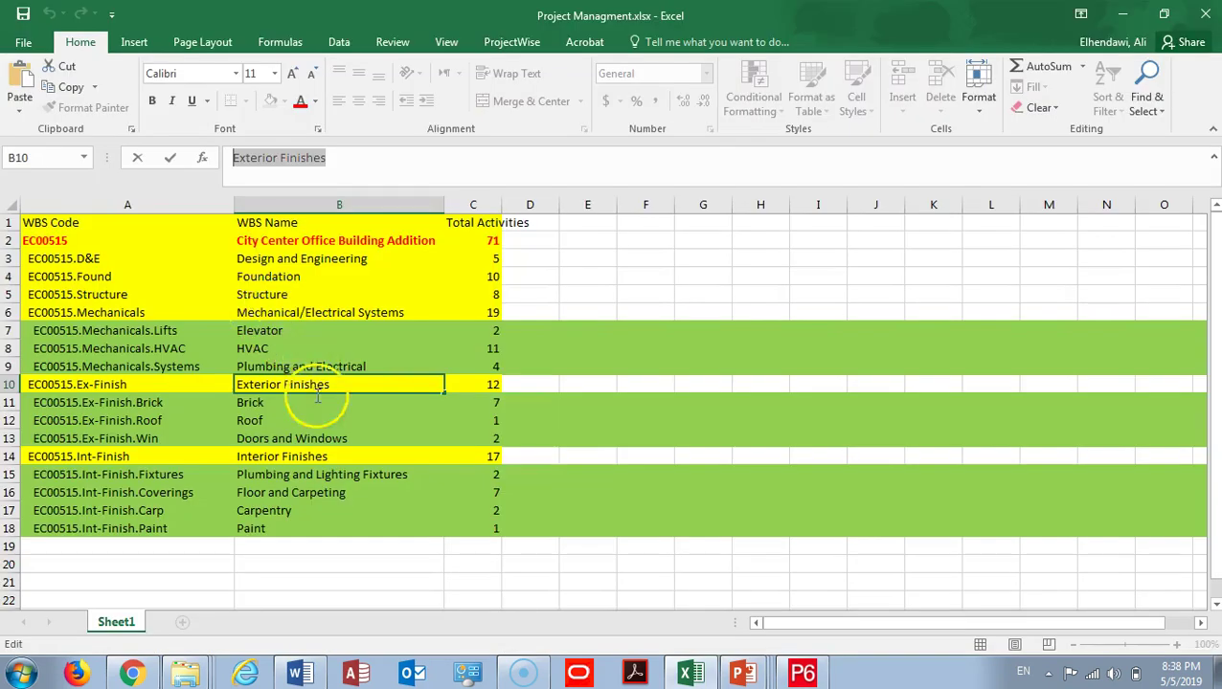
left_click(287, 456)
left_click_drag(334, 162, 228, 159)
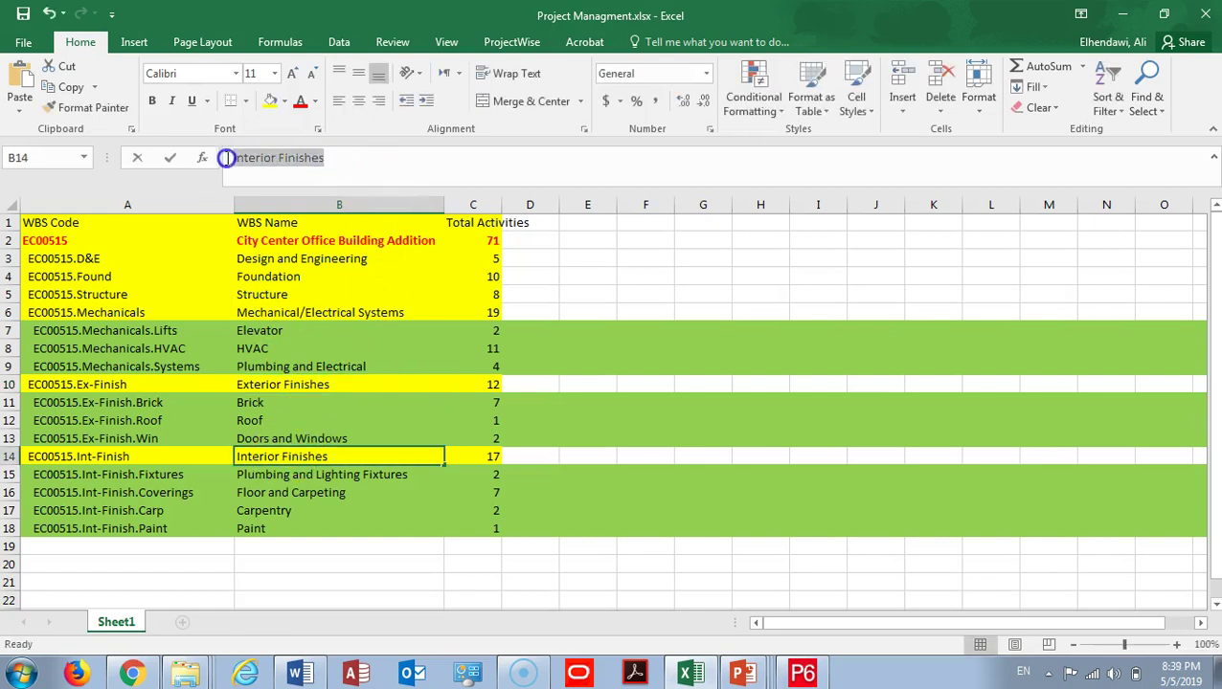
right_click(256, 161)
left_click(316, 196)
- Return to Primavera P6 and rename the WBS element P6 Overview.6 as Interior Finishes
key("alt+Tab")
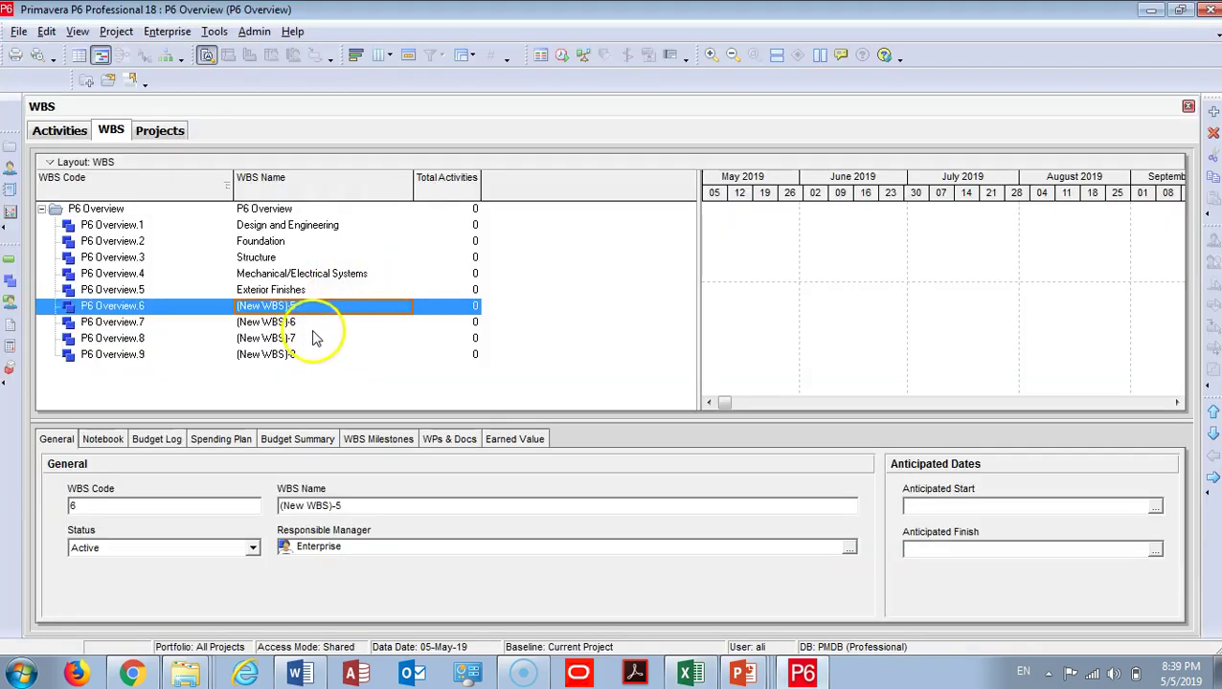
left_click(297, 305)
left_click_drag(297, 306, 239, 314)
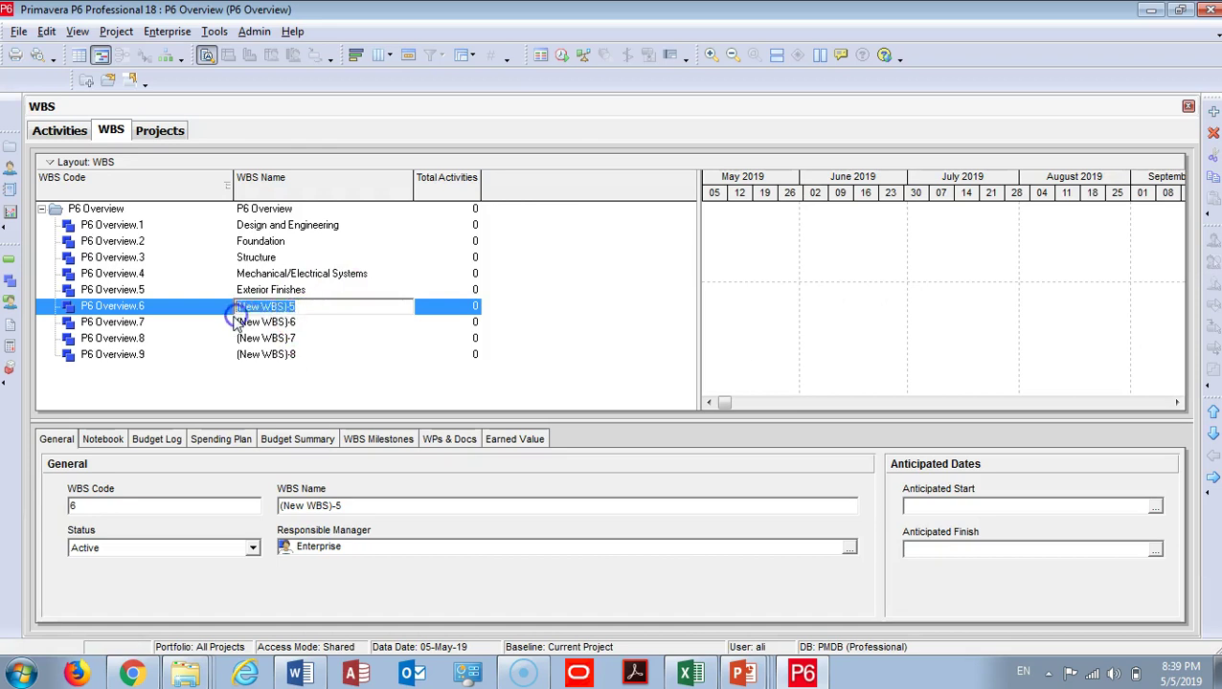
key("ctrl+v")
key("Return")
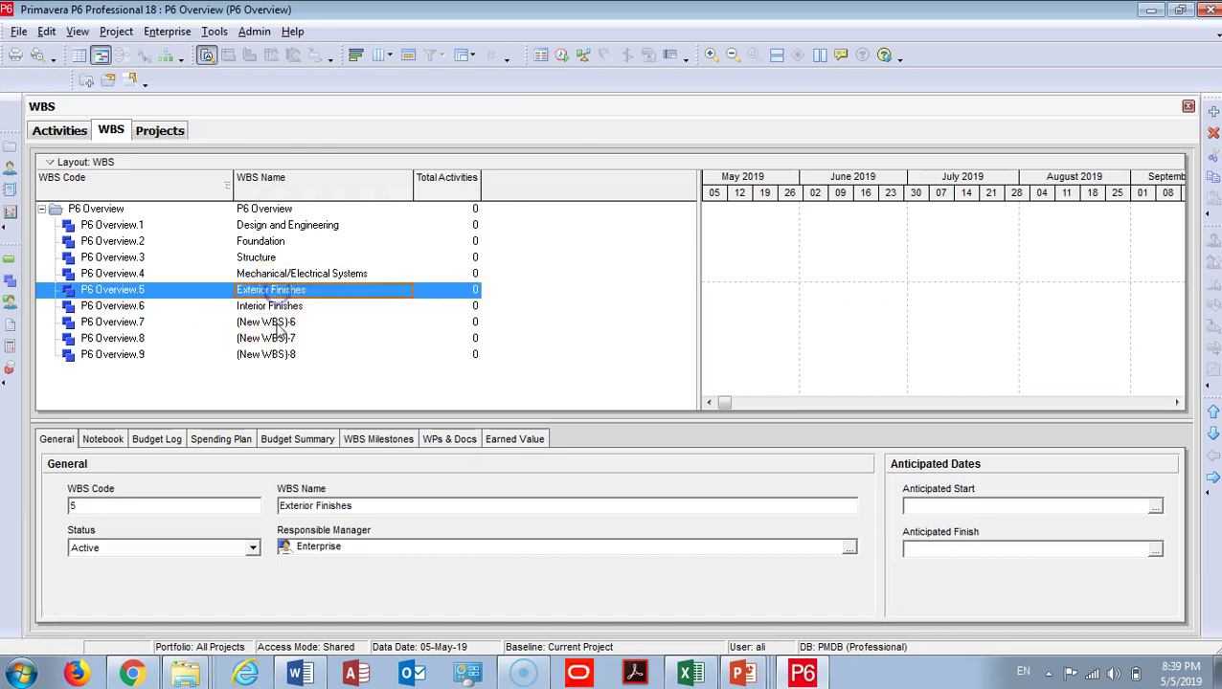
- Delete the three unused WBS elements P6 Overview.7 to P6 Overview.9
left_click(275, 323)
left_click(287, 354, "shift")
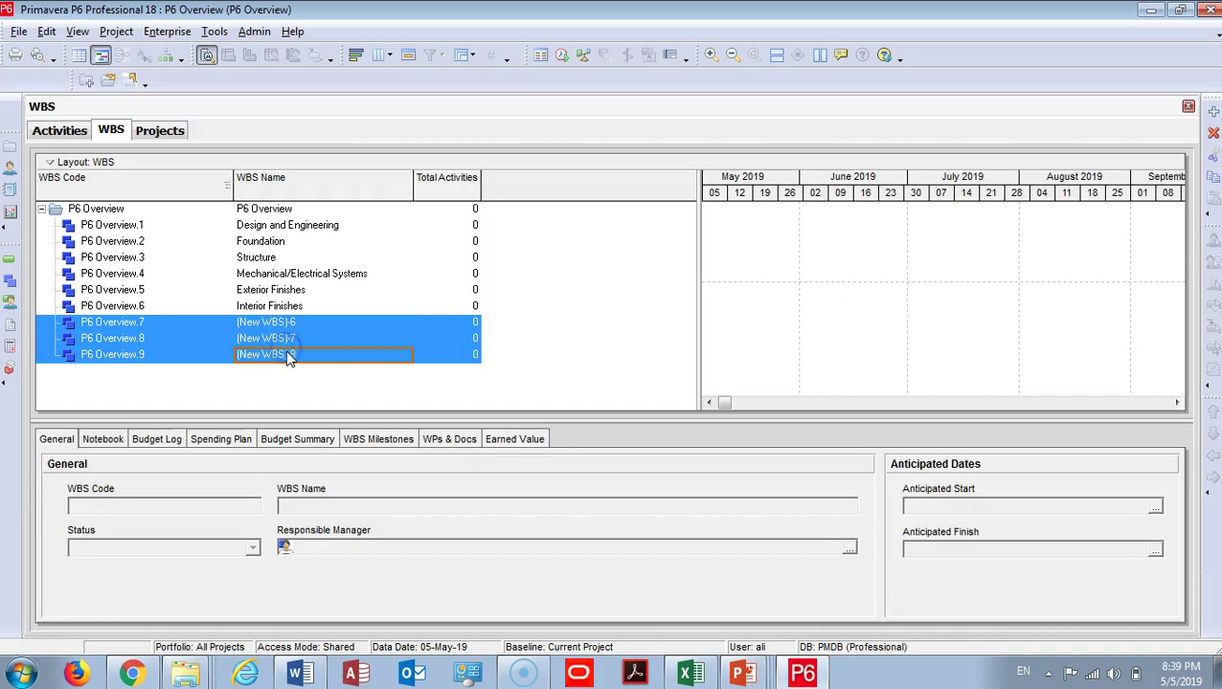
right_click(290, 354)
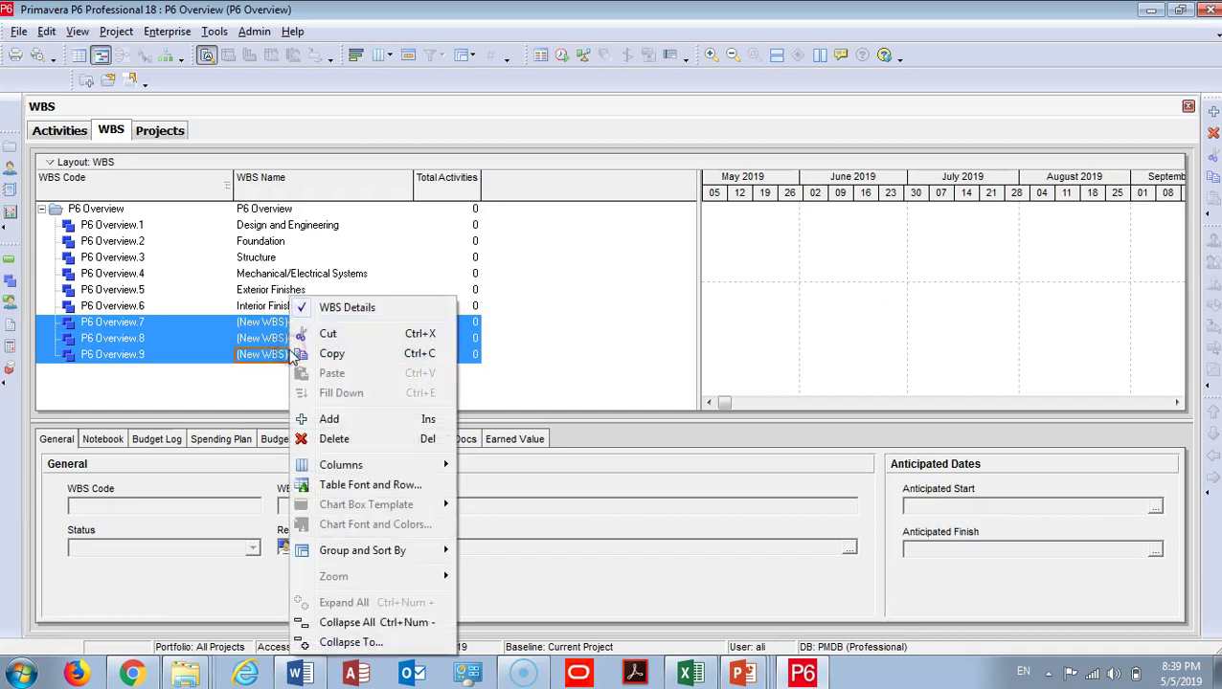
left_click(357, 443)
left_click(563, 365)
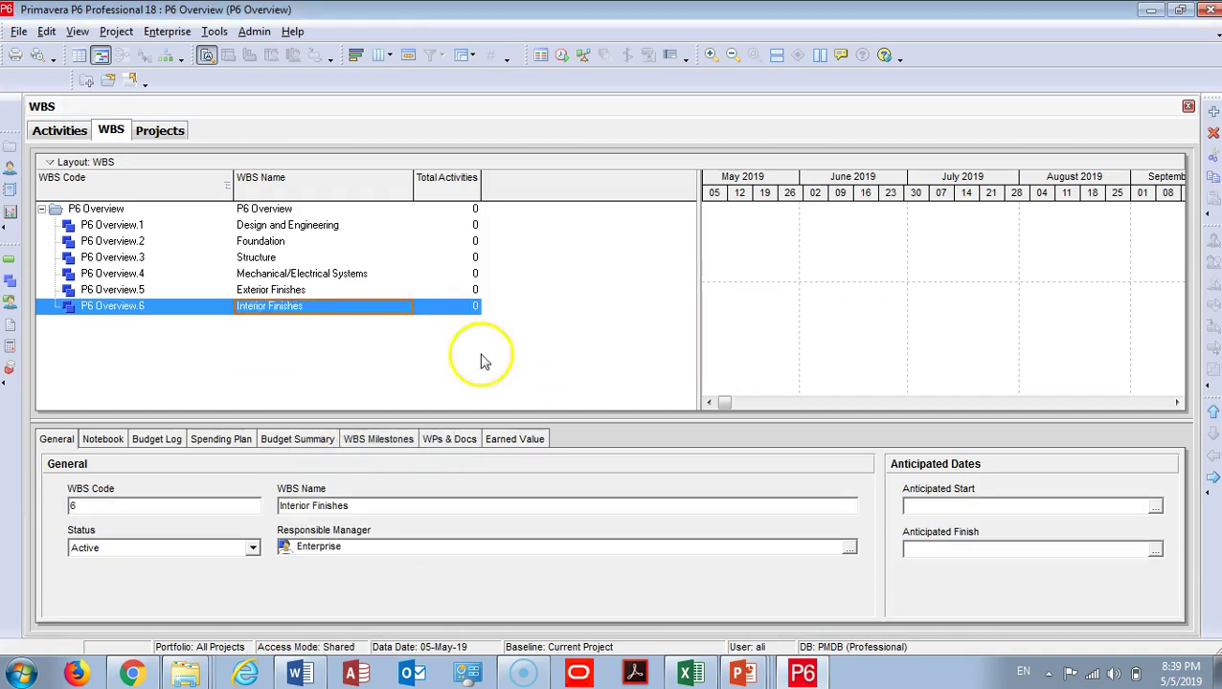
- Add a new WBS element under Mechanical/Electrical Systems and select its name
left_click(342, 275)
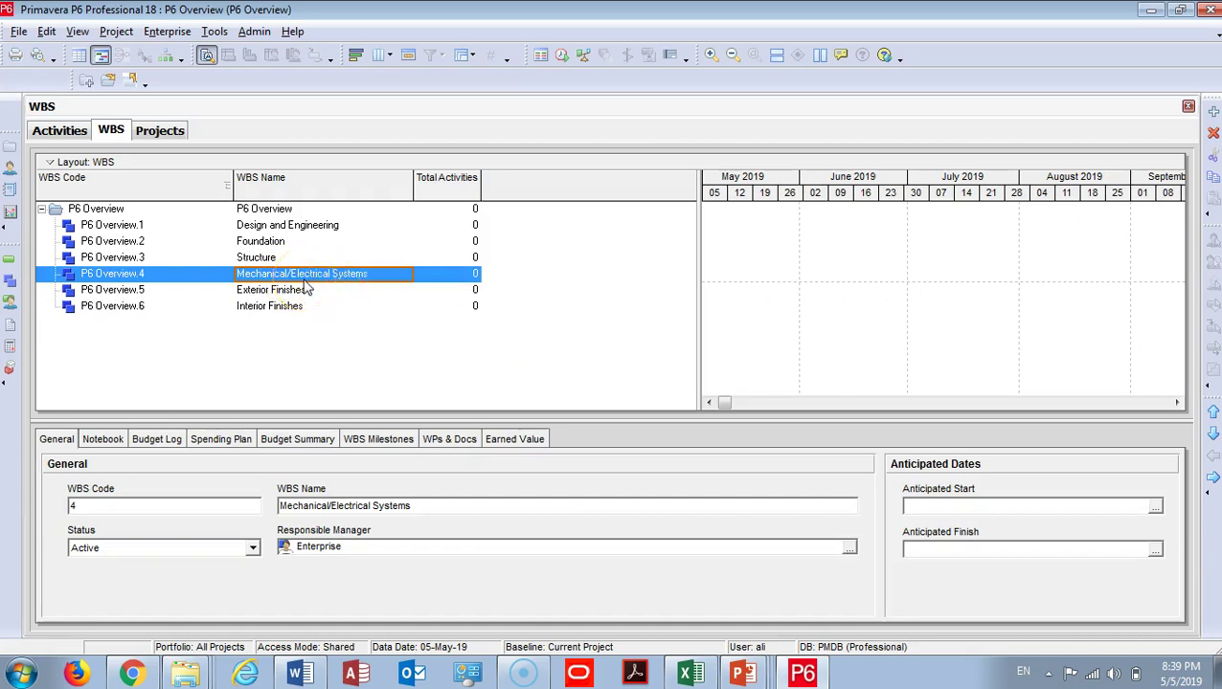
left_click(1213, 112)
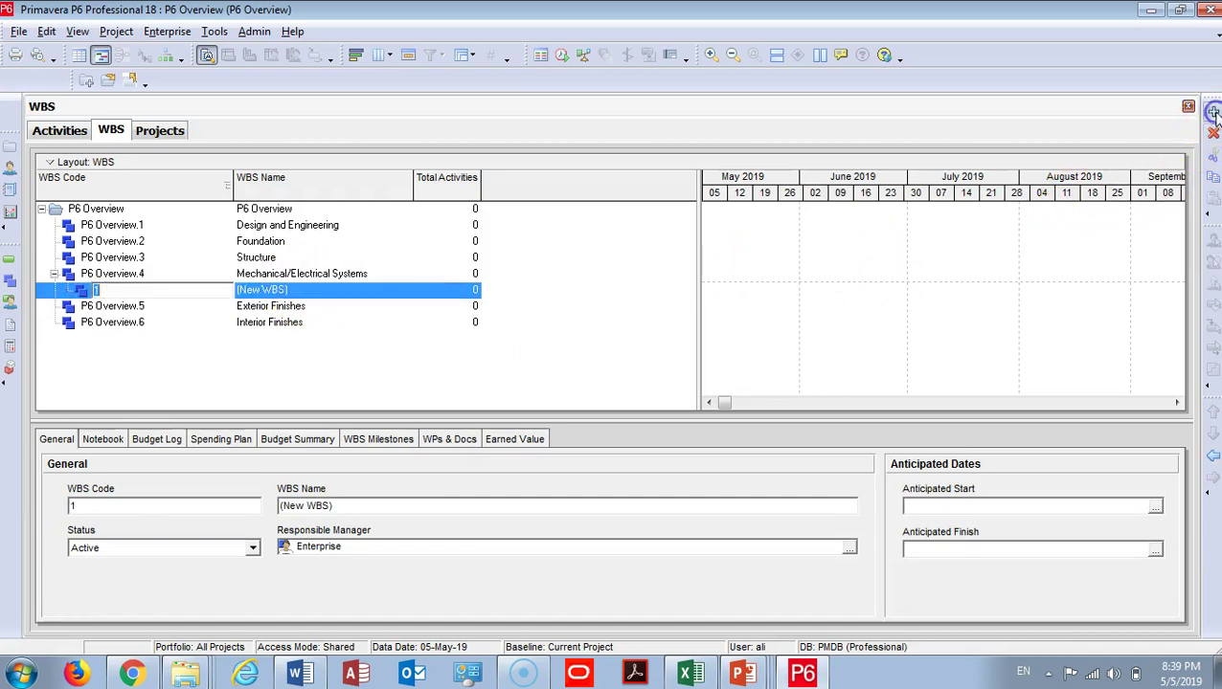
left_click(272, 290)
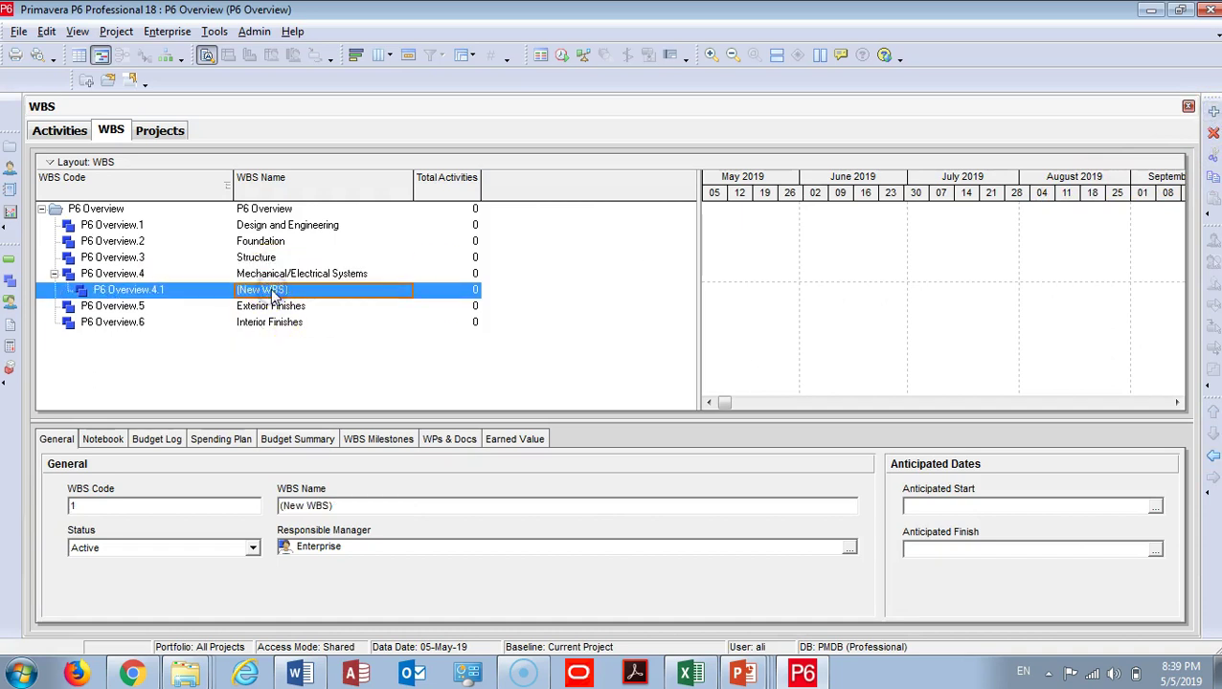
- Switch to the Excel workbook and copy the text of the WBS name Elevator from cell B7
key("alt+Tab")
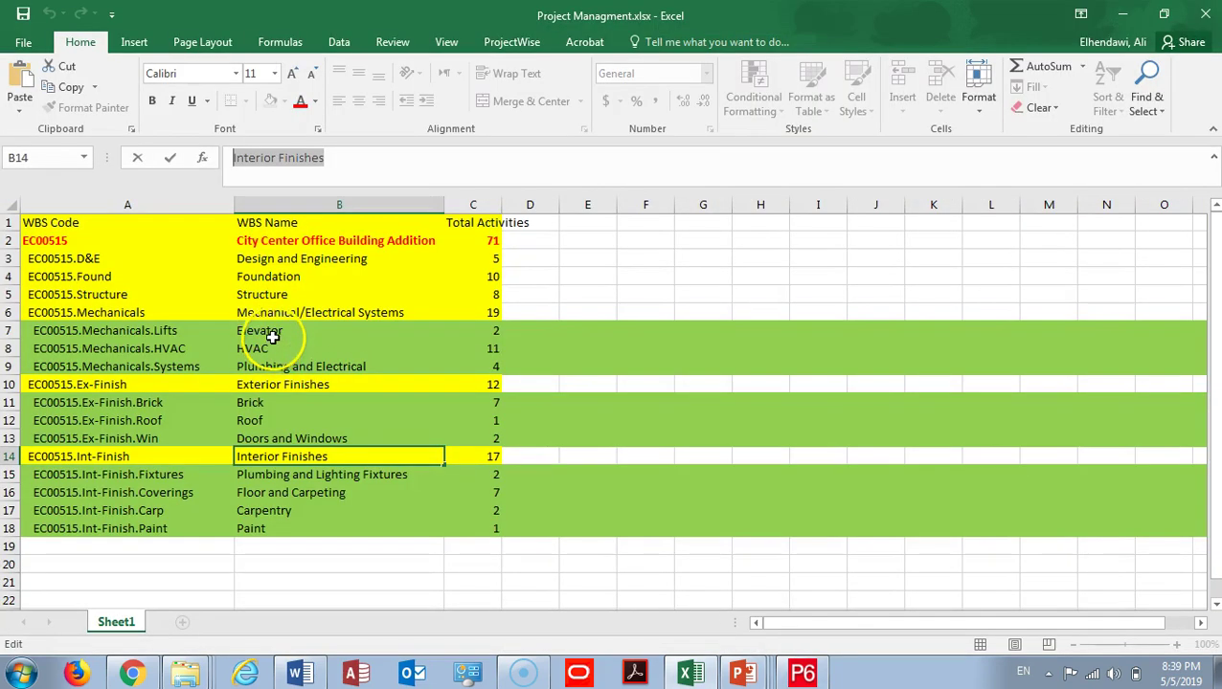
left_click(273, 332)
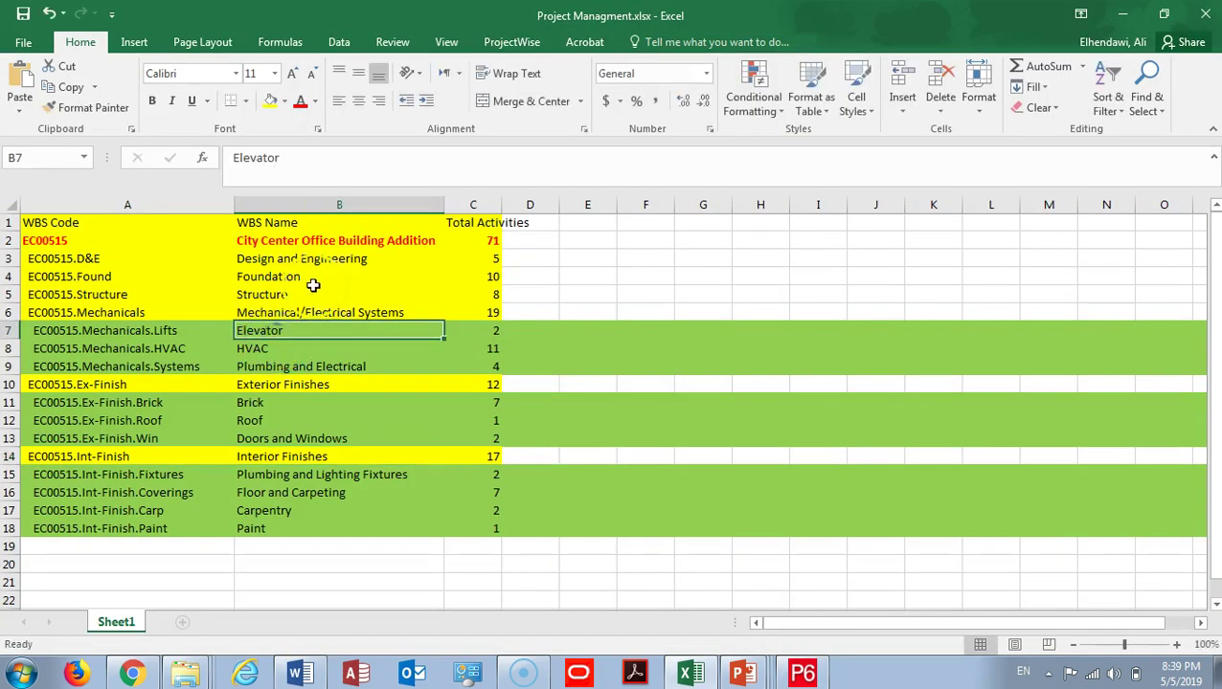
right_click(239, 159)
left_click(284, 185)
- Return to Primavera P6 and rename the new WBS element P6 Overview.4.1 as Elevator
key("alt+Tab")
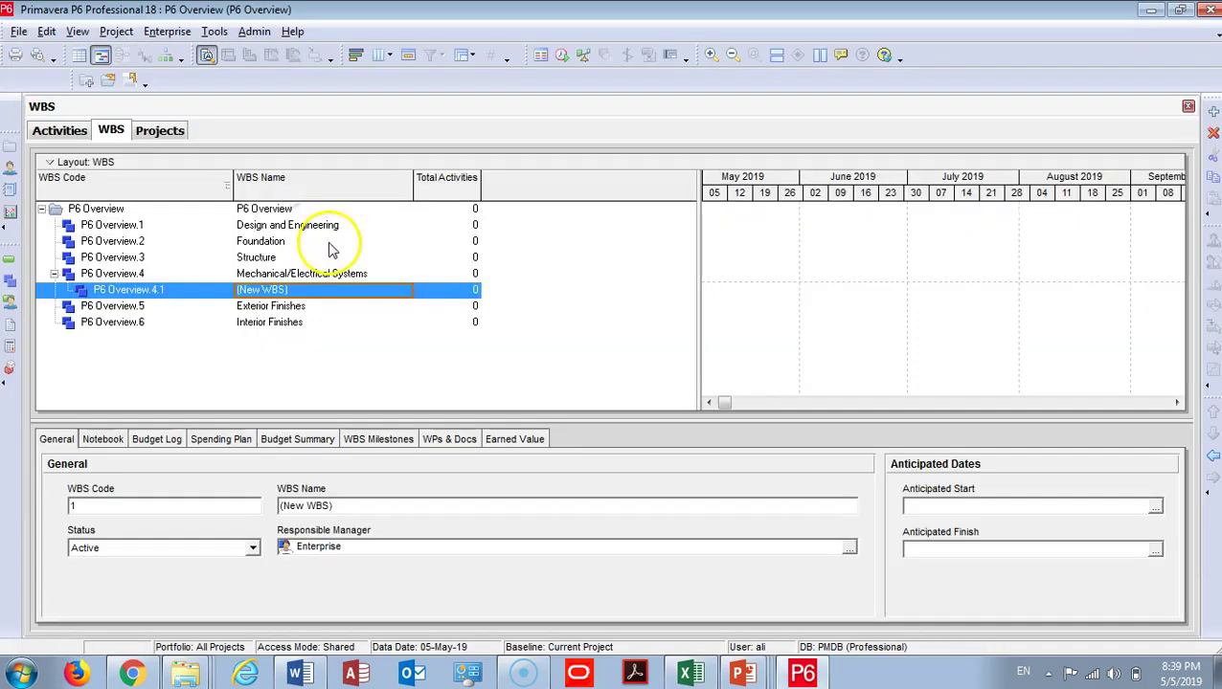
left_click(307, 293)
left_click_drag(324, 292, 213, 301)
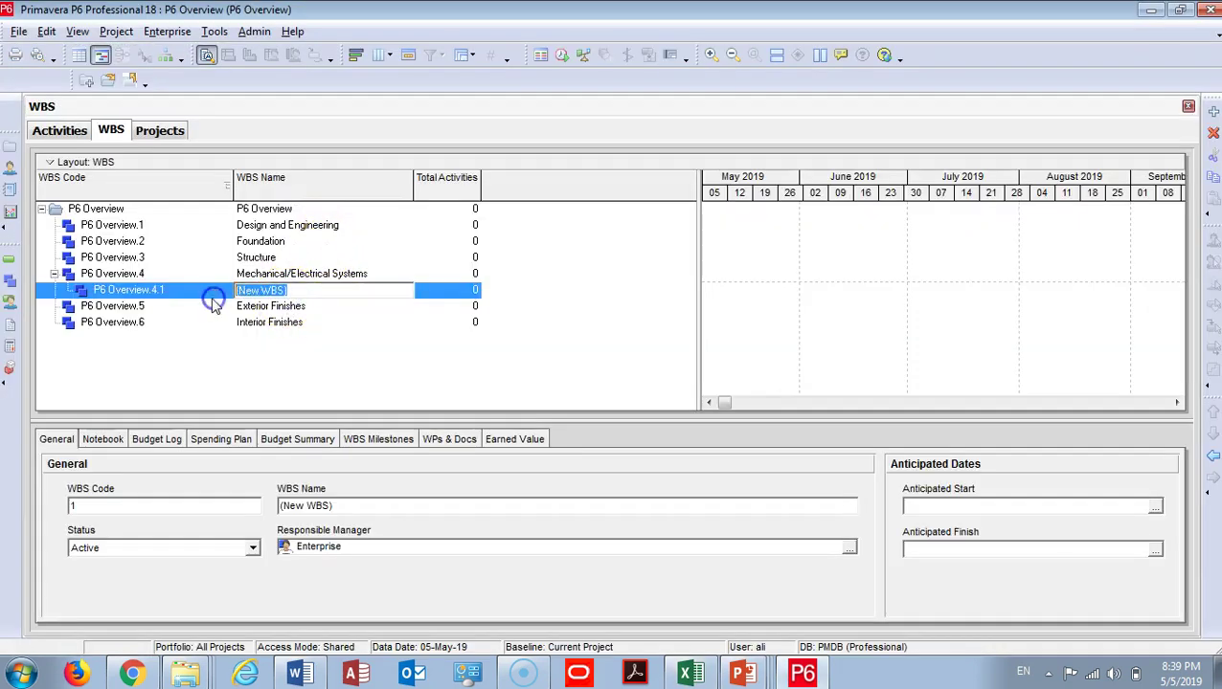
key("ctrl+v")
left_click(268, 274)
- Add a WBS element below Elevator and outdent it to sit directly under Mechanical/Electrical Systems
left_click(261, 290)
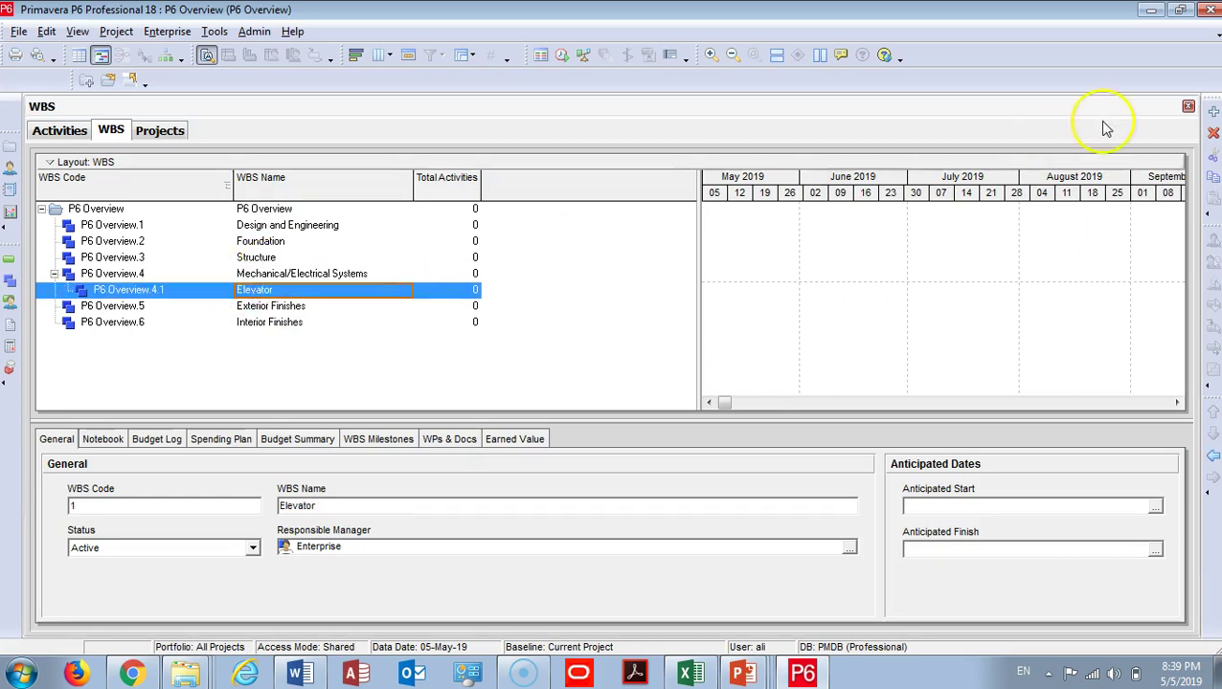
left_click(1212, 110)
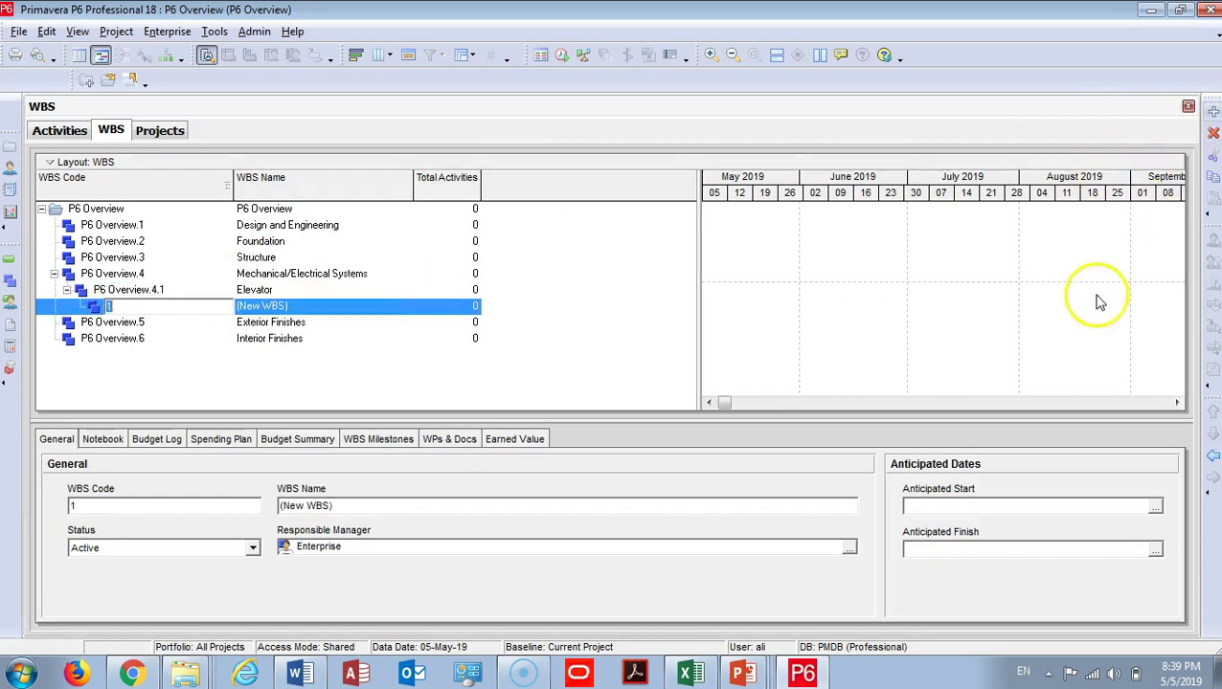
left_click(1211, 459)
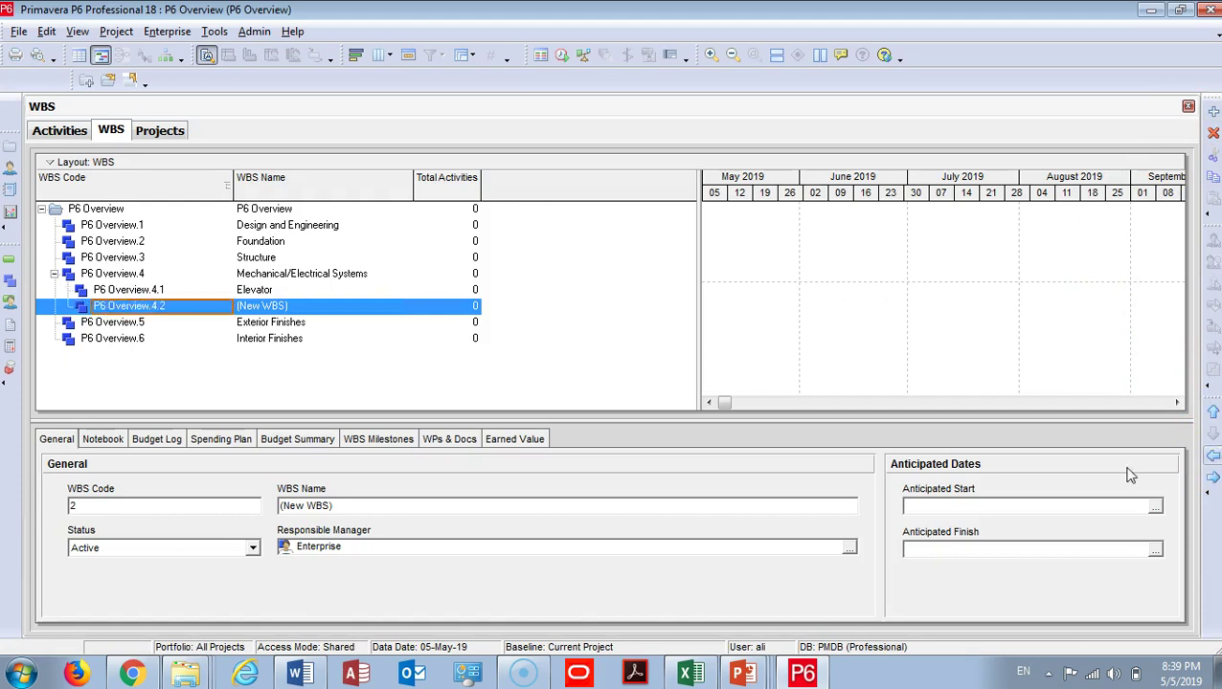
- Switch to the Excel workbook and copy the text of the WBS name HVAC from cell B8
key("alt+Tab")
left_click(296, 347)
right_click(239, 157)
left_click(285, 183)
- Return to Primavera P6 and rename the WBS element P6 Overview.4.2 as HVAC
key("alt+Tab")
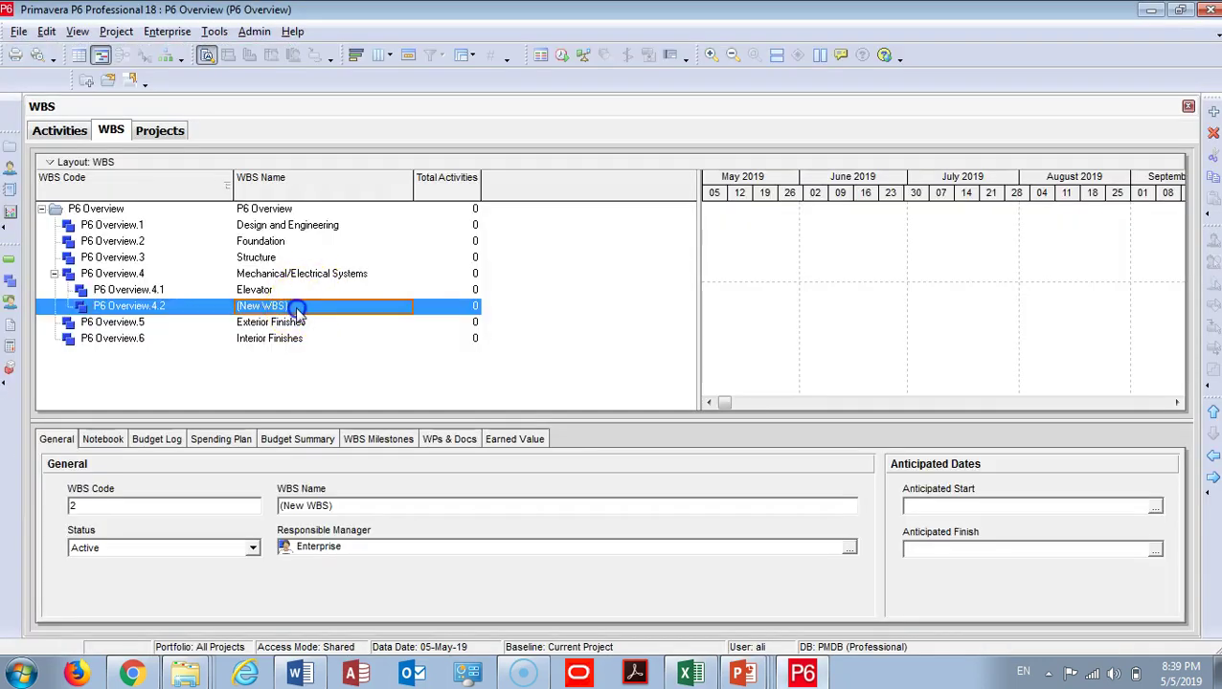
left_click(282, 305)
key("ctrl+v")
left_click(251, 289)
- Add a WBS element after HVAC at the same level under Mechanical/Electrical Systems
left_click(257, 306)
left_click(1212, 114)
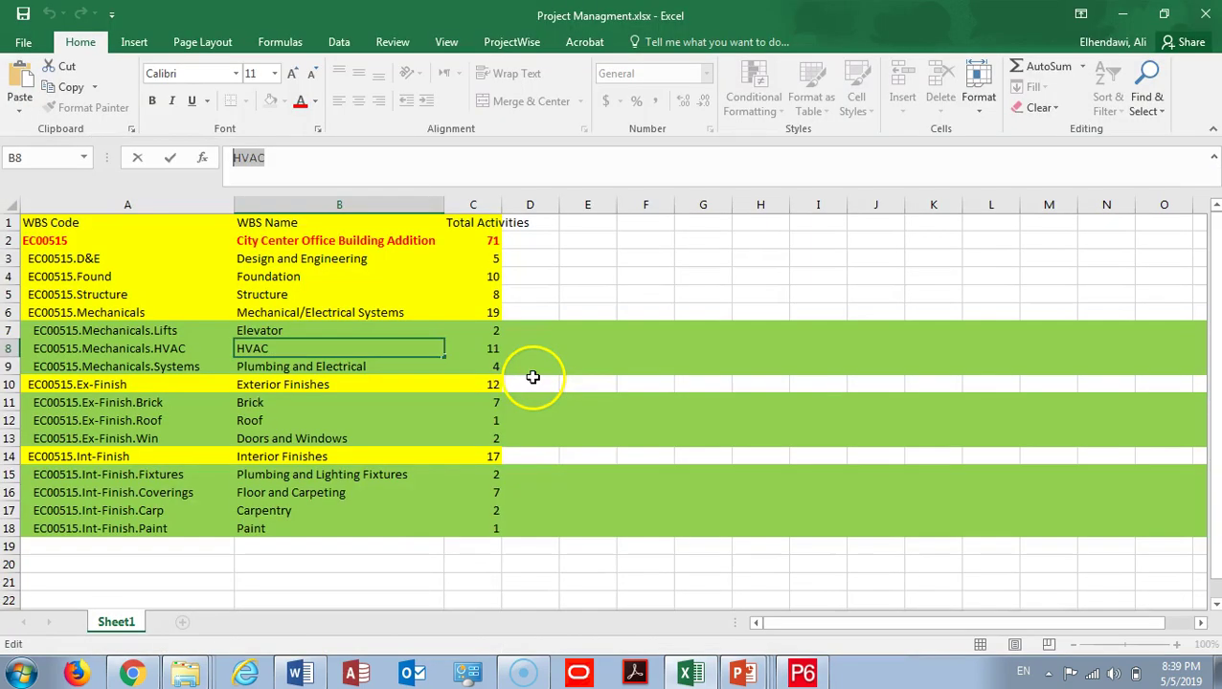
- Switch to the Excel workbook and copy the text of the WBS name Plumbing and Electrical from cell B9
key("alt+Tab")
left_click(318, 367)
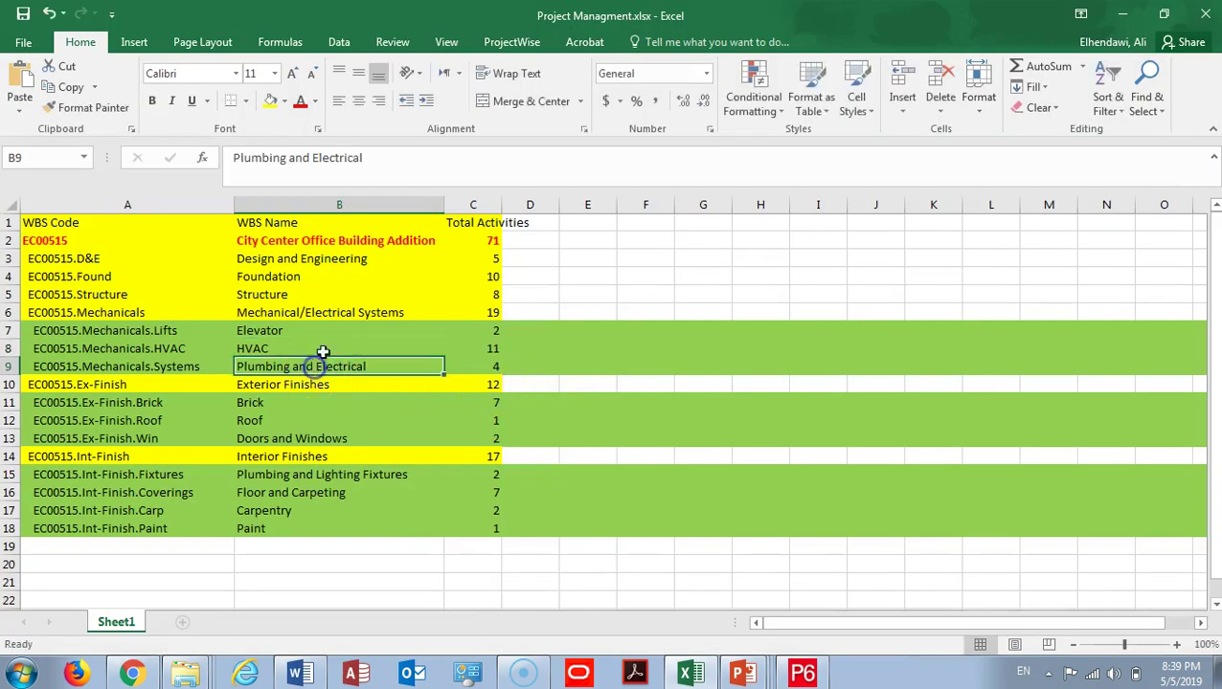
left_click_drag(388, 157, 231, 157)
right_click(241, 157)
left_click(301, 187)
- Return to Primavera P6 and rename the WBS element P6 Overview.4.3 as Plumbing and Electrical
key("alt+Tab")
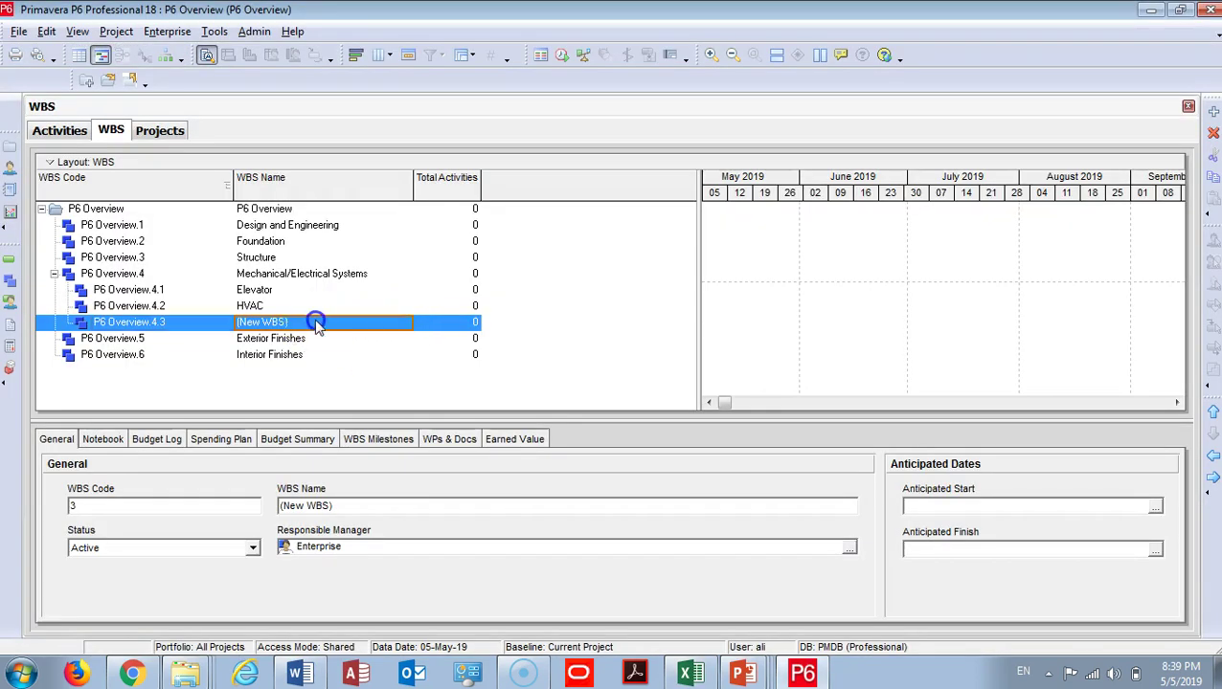
left_click(316, 322)
key("ctrl+v")
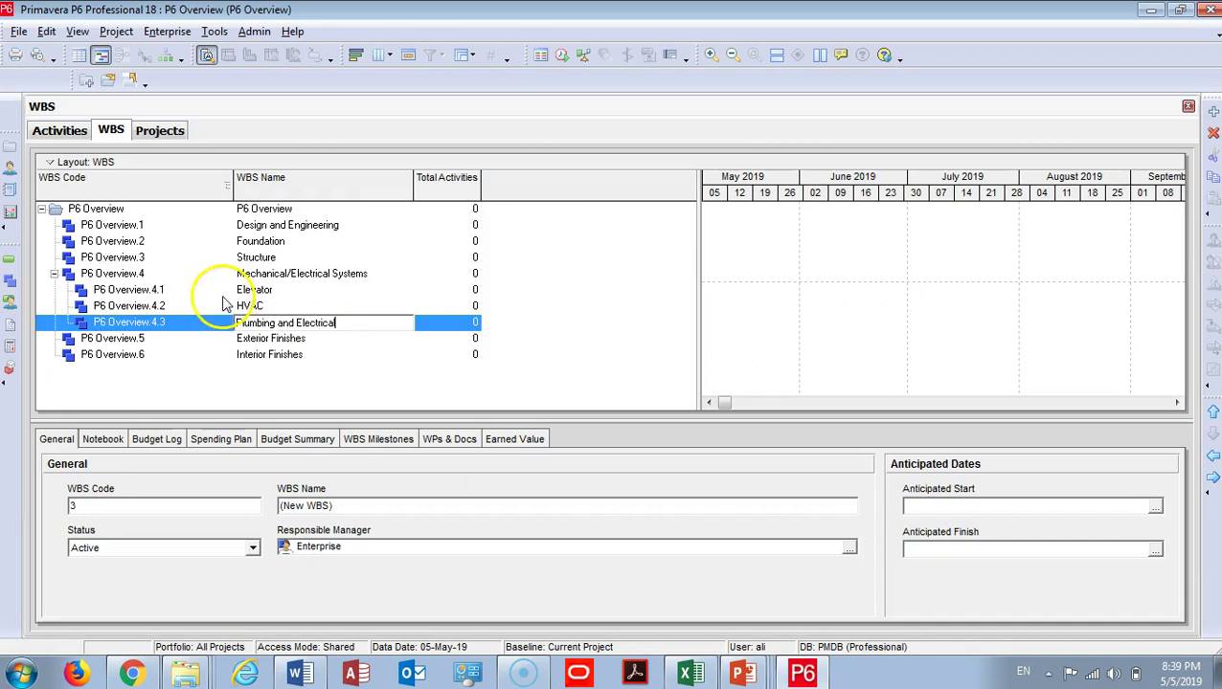
left_click(277, 306)
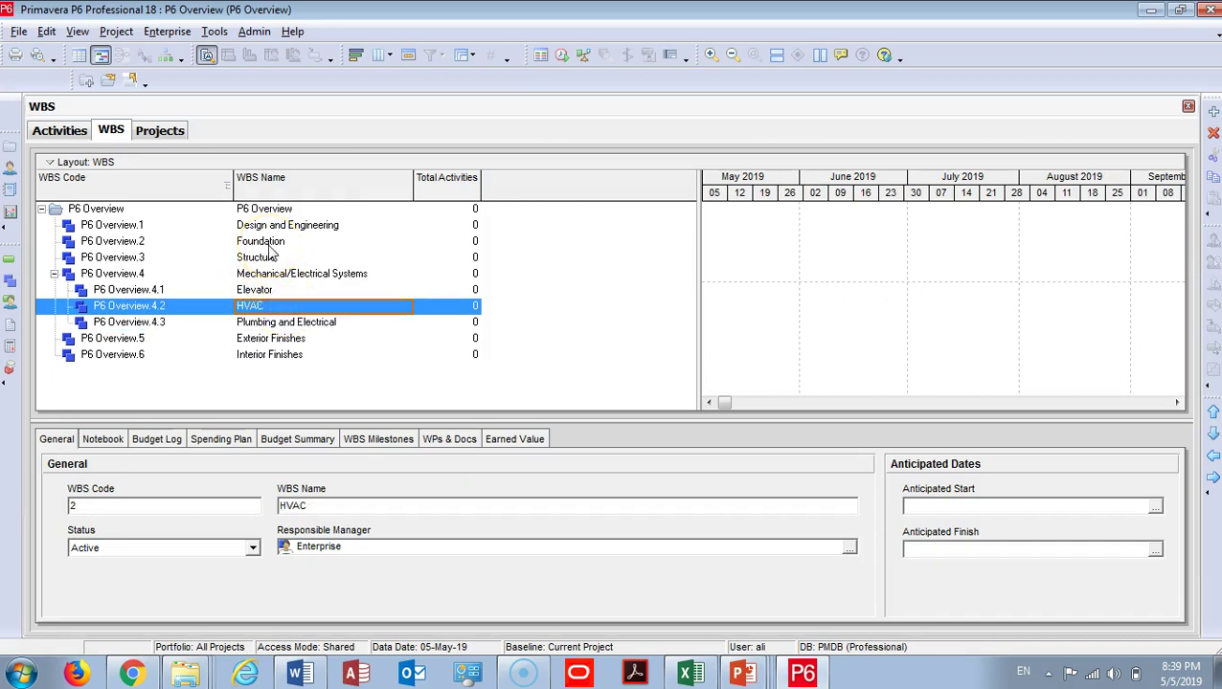
left_click(287, 341)
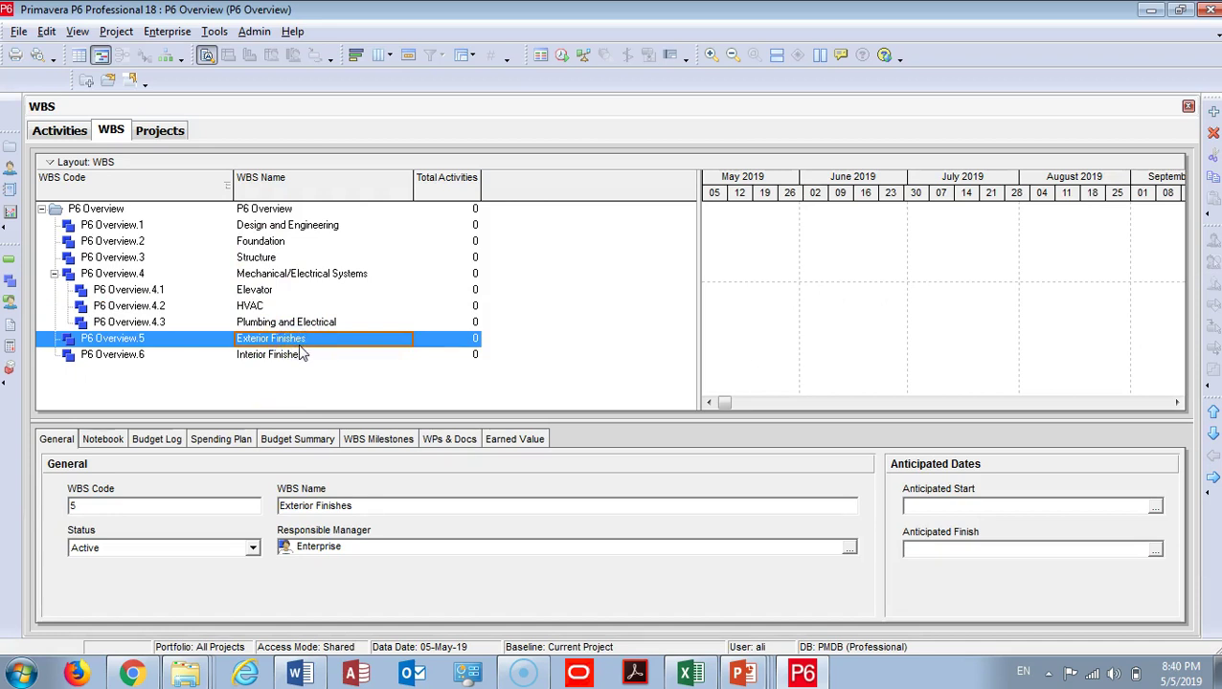
- Display the project's activities and widen the Activity Name column to fit the full Mechanical/Electrical Systems name
left_click(61, 130)
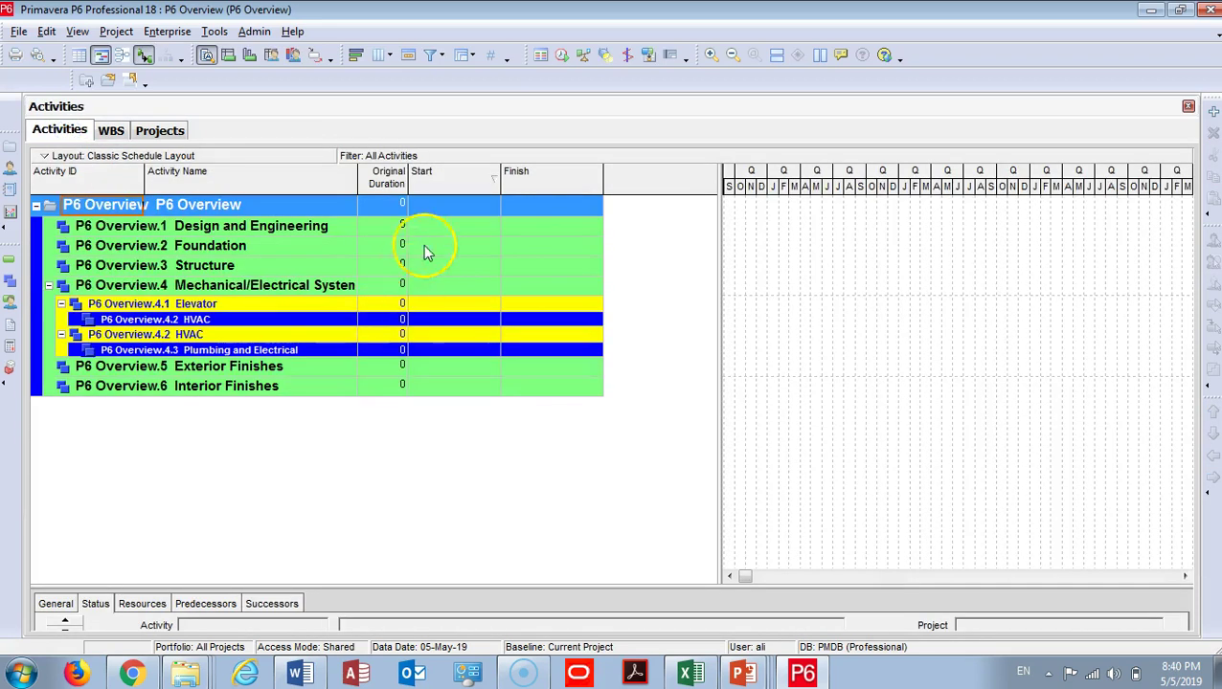
left_click_drag(358, 178, 406, 179)
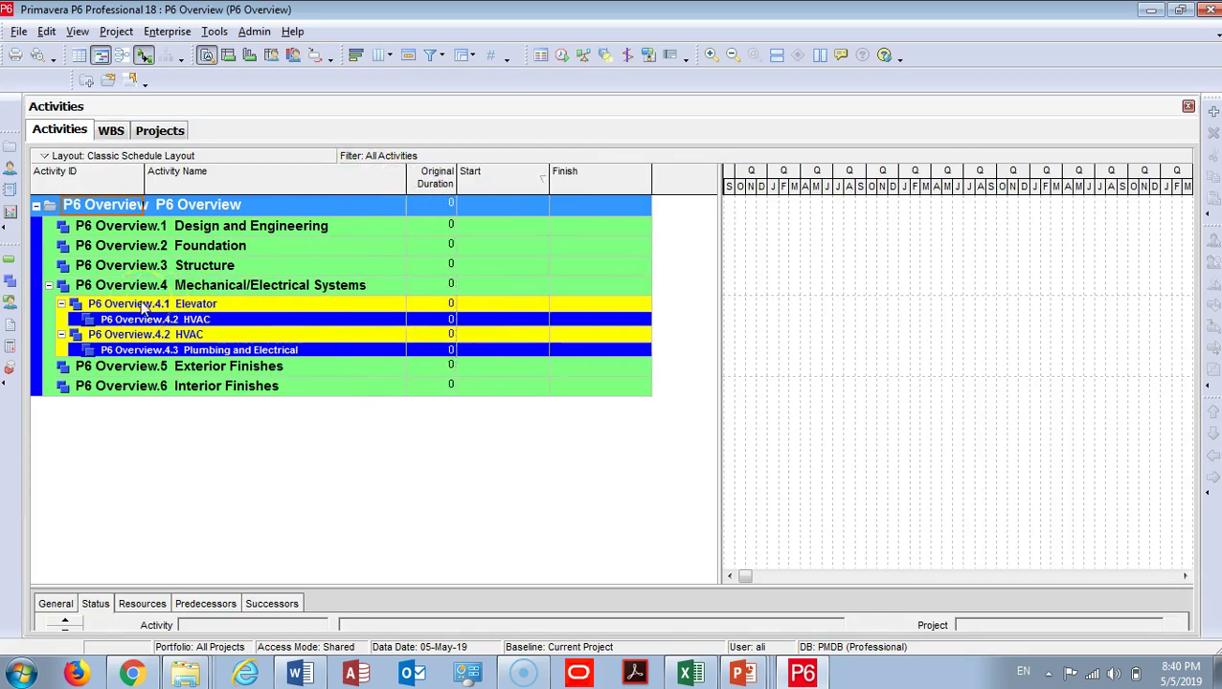
- Bring up the list of open PowerPoint presentations to switch to one of them
left_click(751, 673)
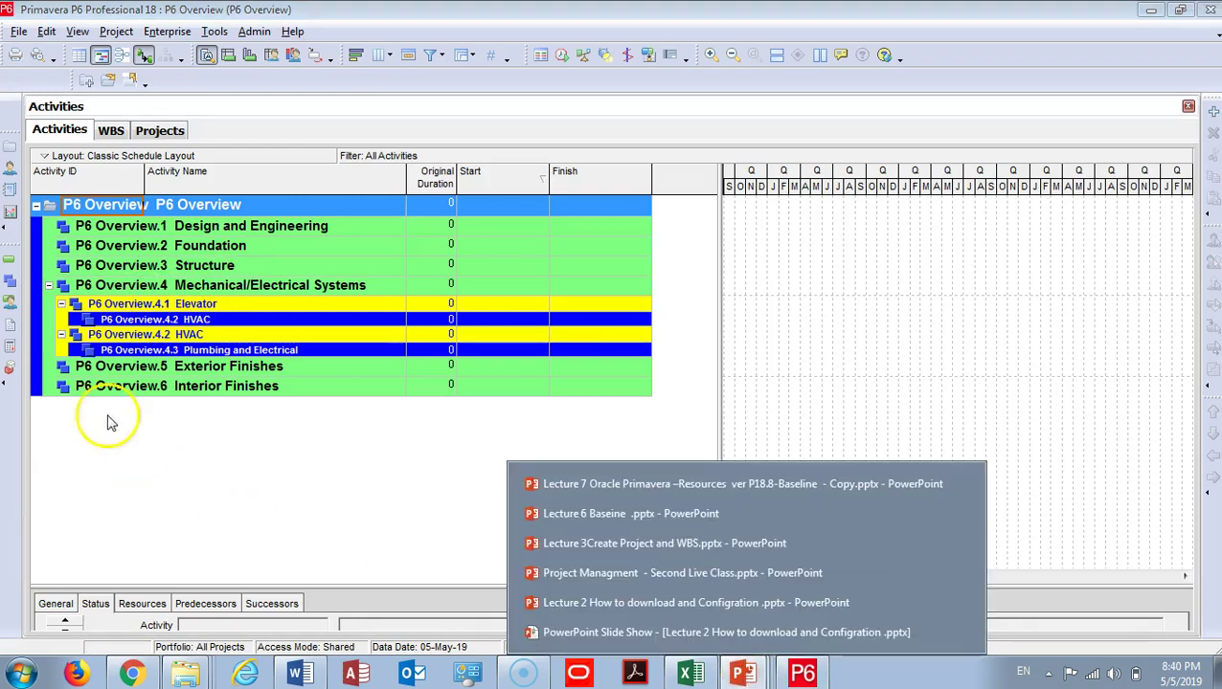